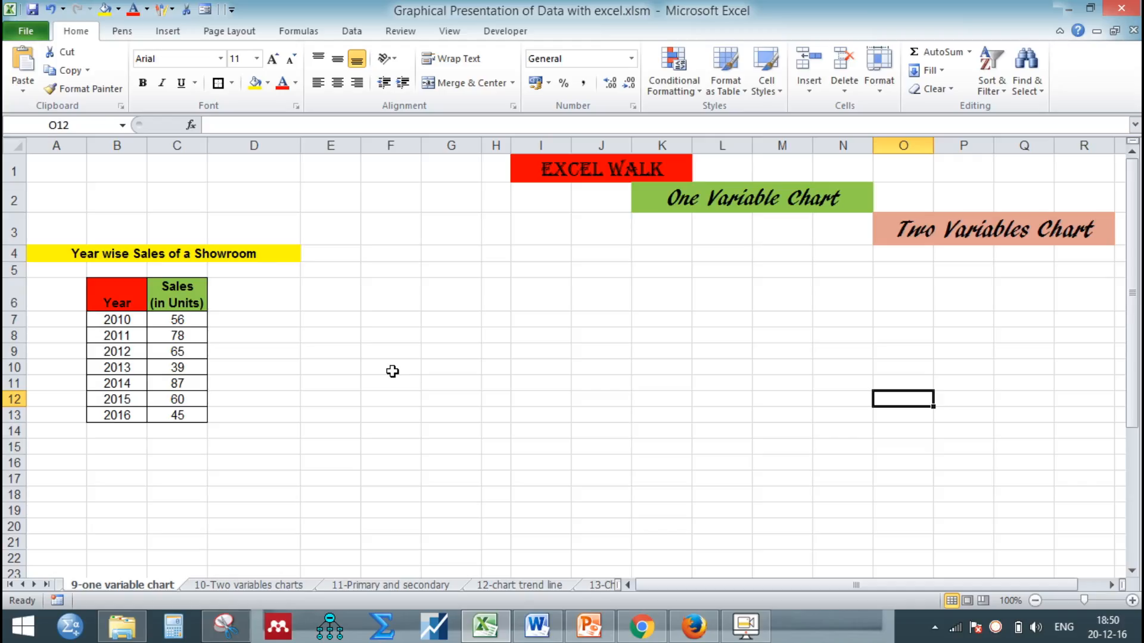
Step: Insert a 2-D clustered column chart from the Year and Sales table in B6:C13
drag(109, 296, 164, 408)
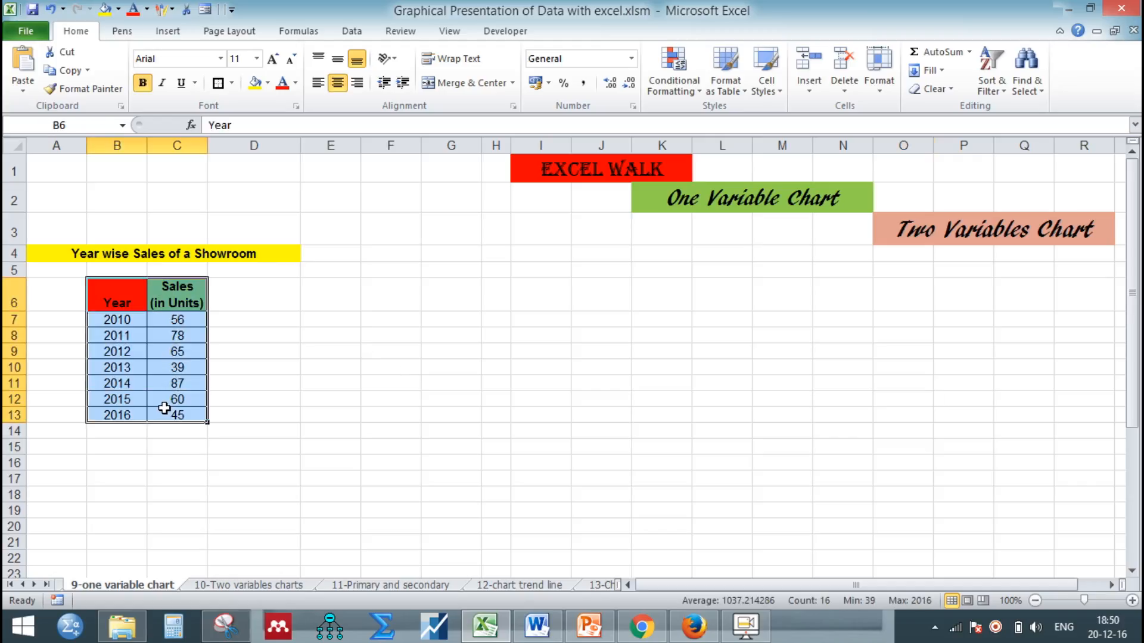
click(167, 30)
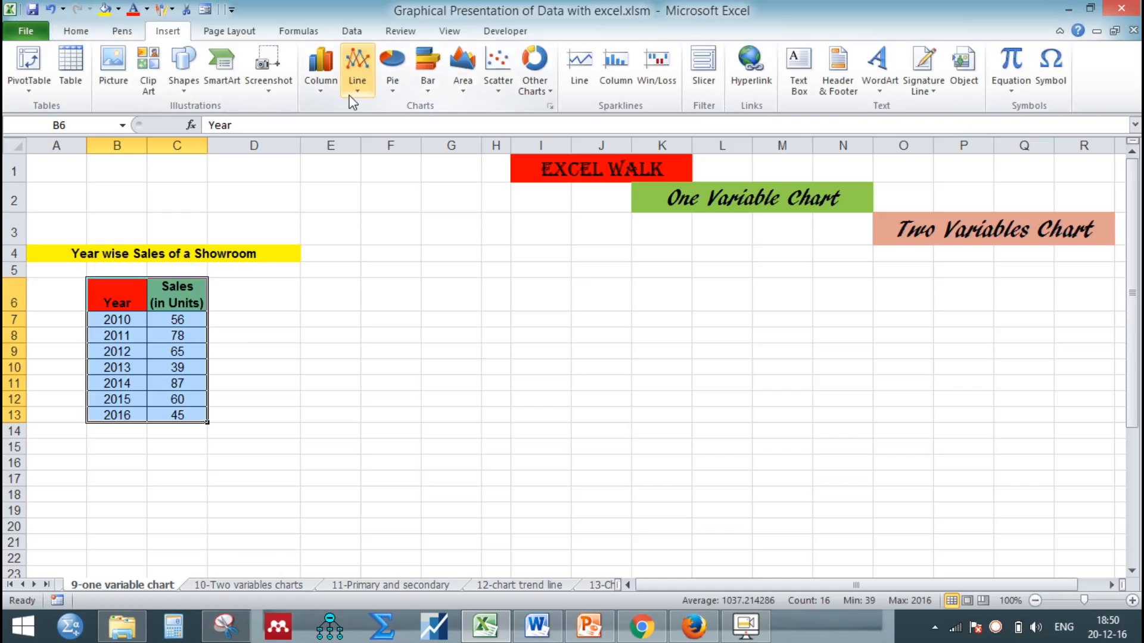
click(325, 88)
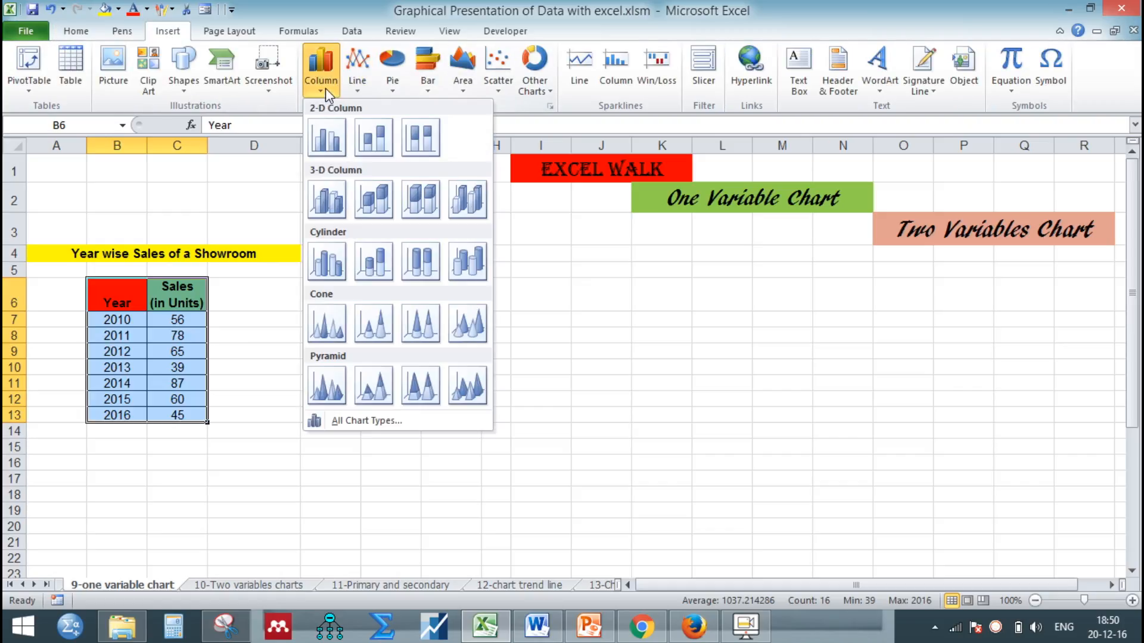
click(325, 136)
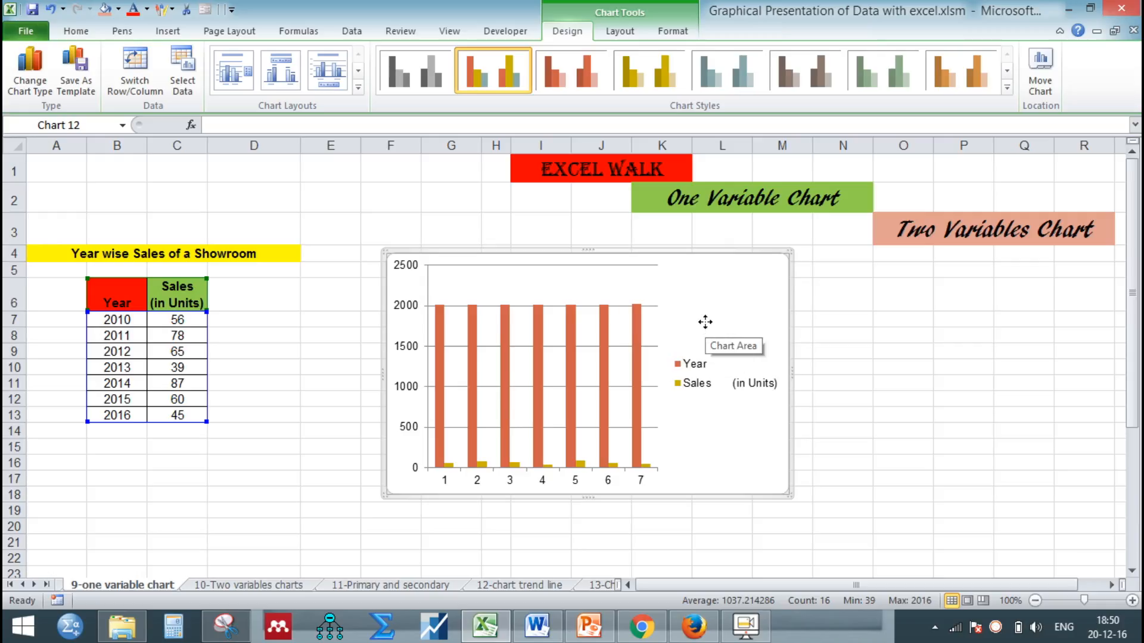
Step: Delete the "Year" data series from the column chart
click(676, 33)
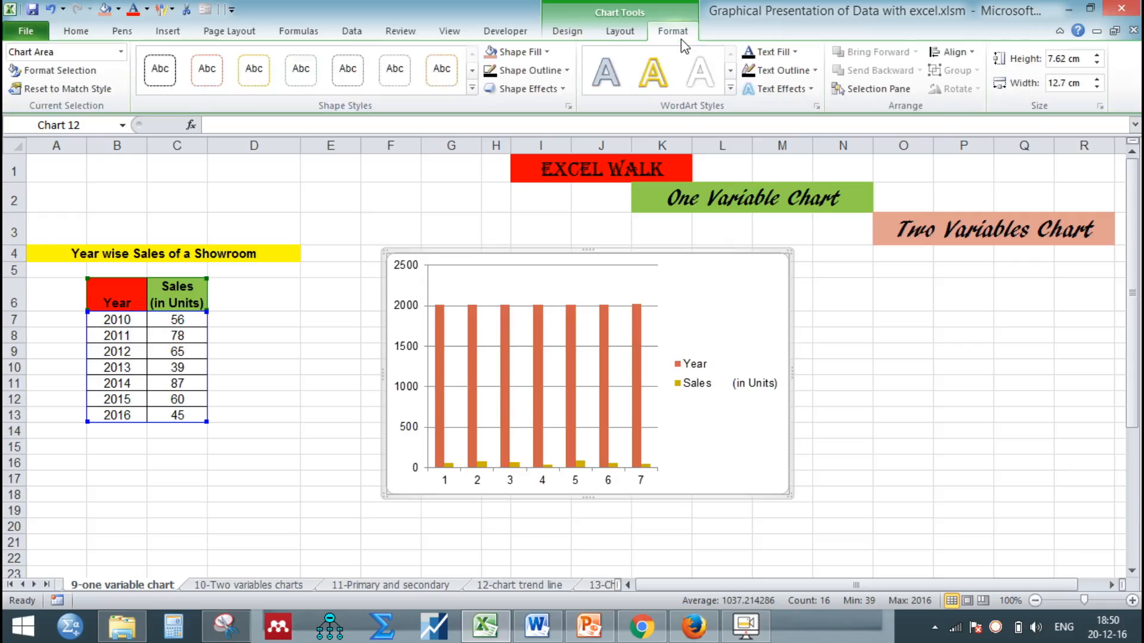
click(120, 52)
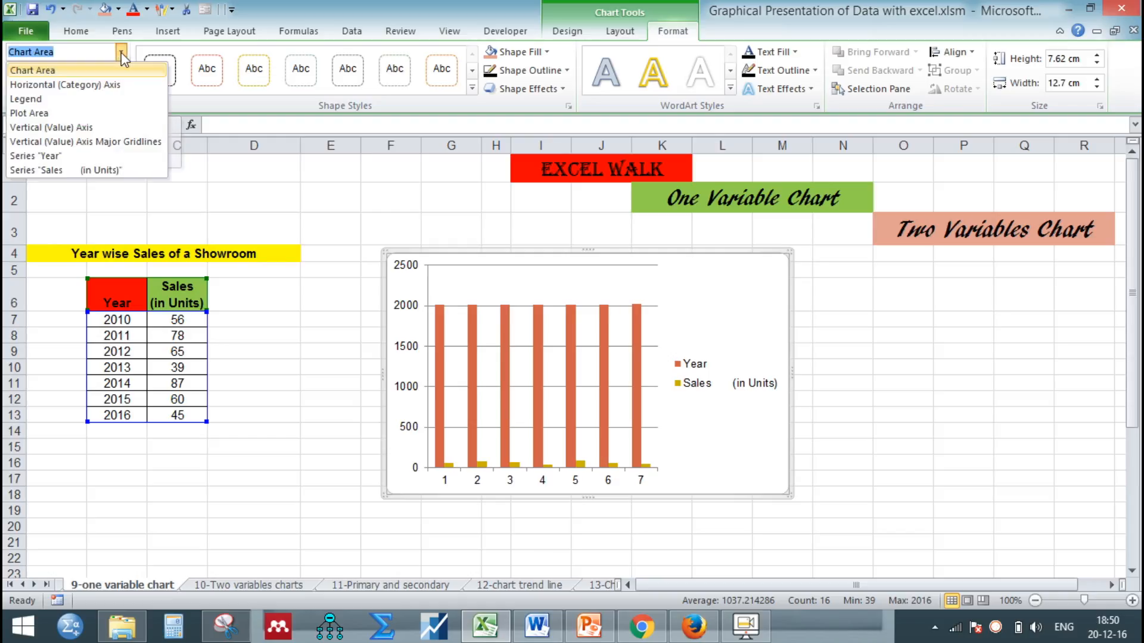
click(102, 156)
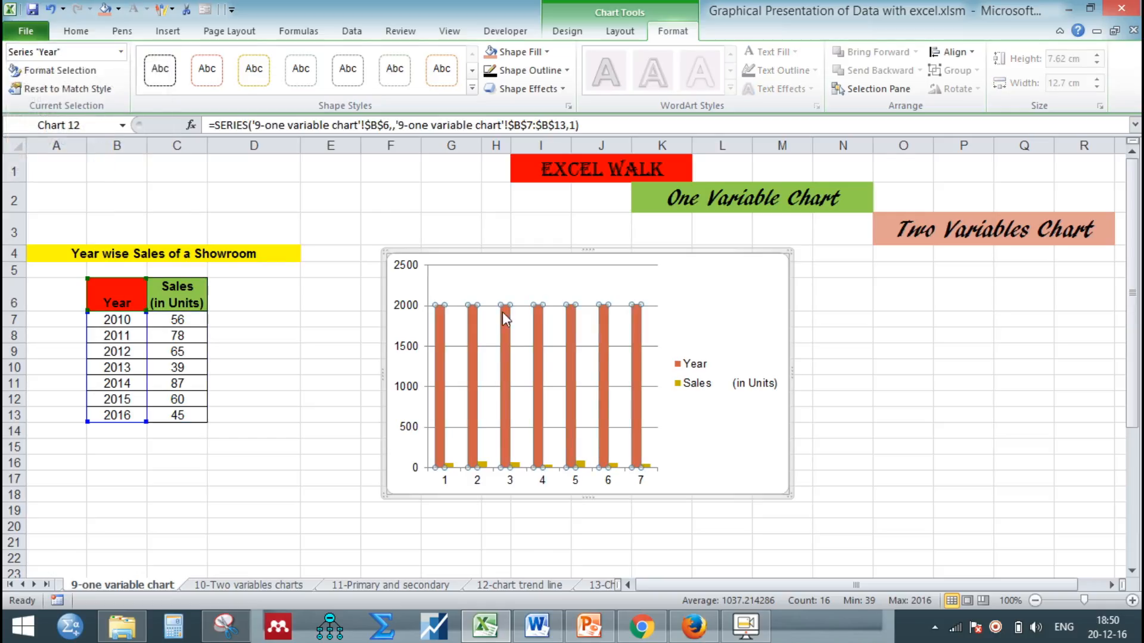
right_click(607, 358)
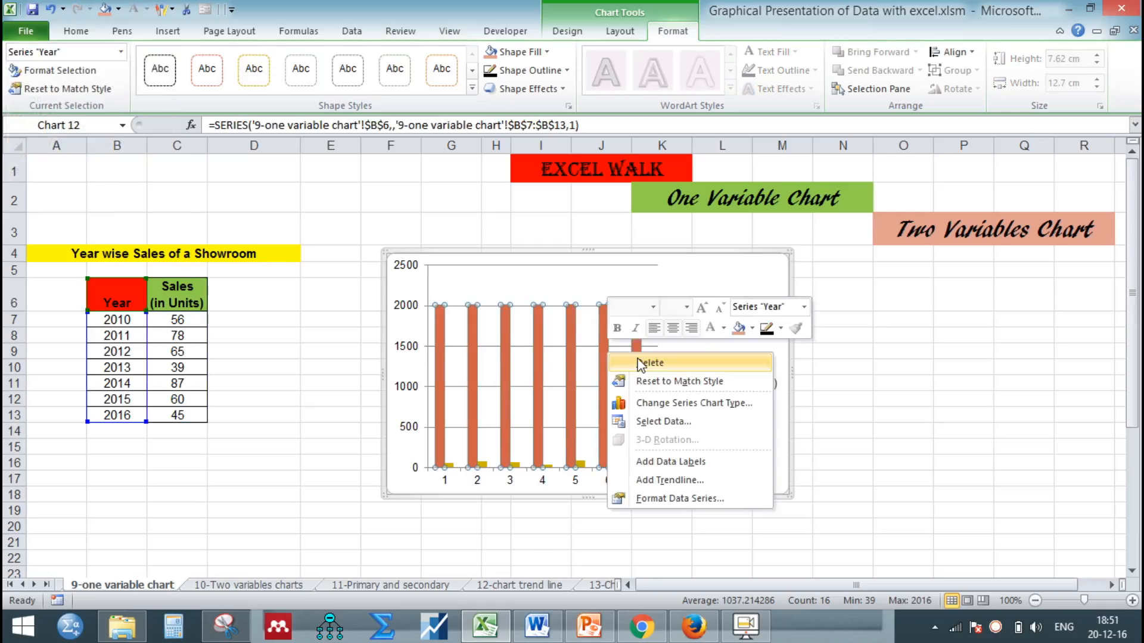
click(638, 362)
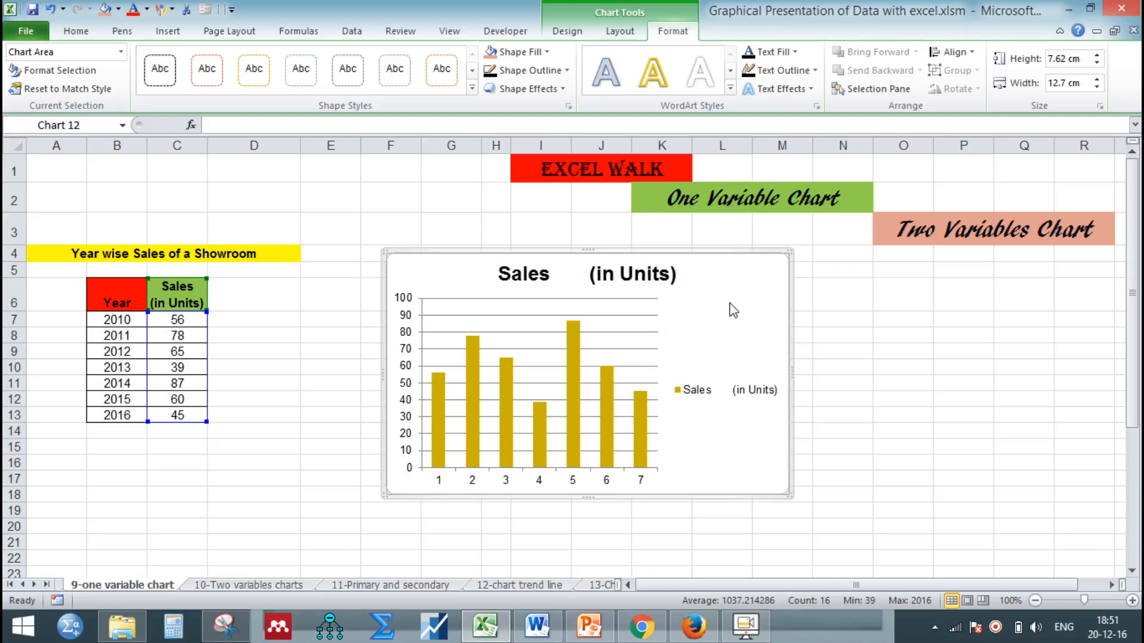
Step: Set the column chart's horizontal axis labels to the years in B7:B13
click(567, 36)
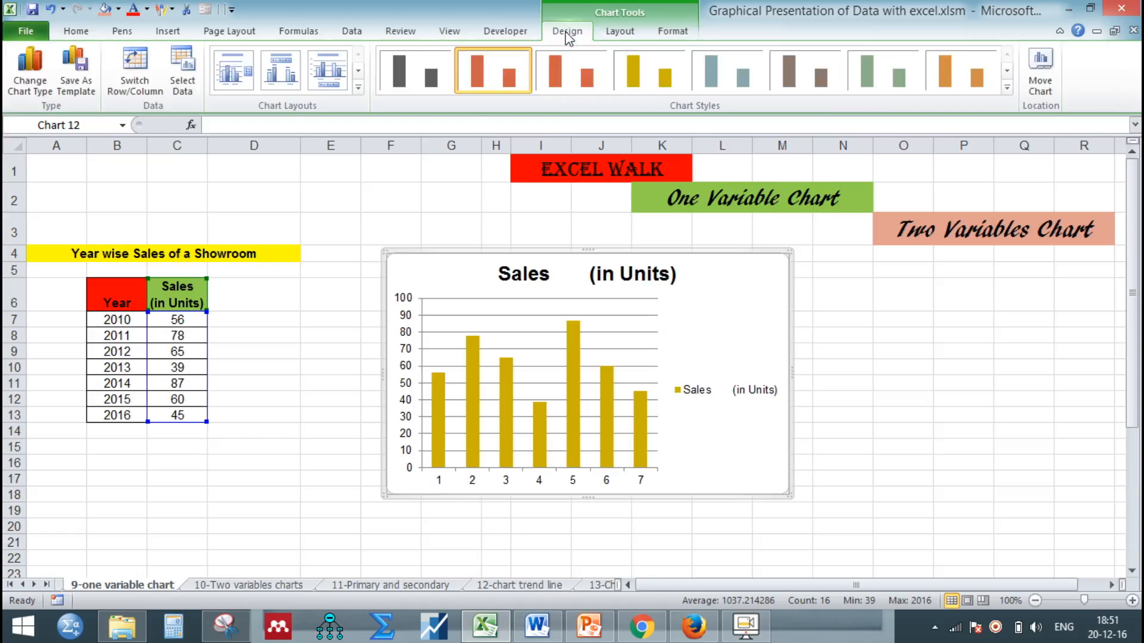
click(182, 83)
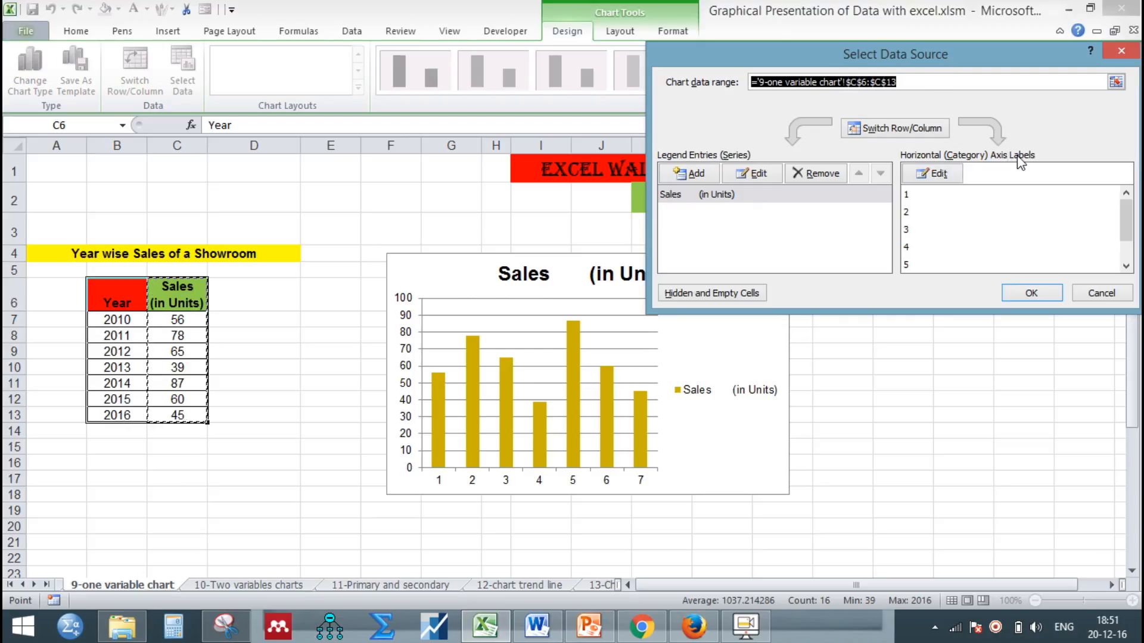
click(936, 174)
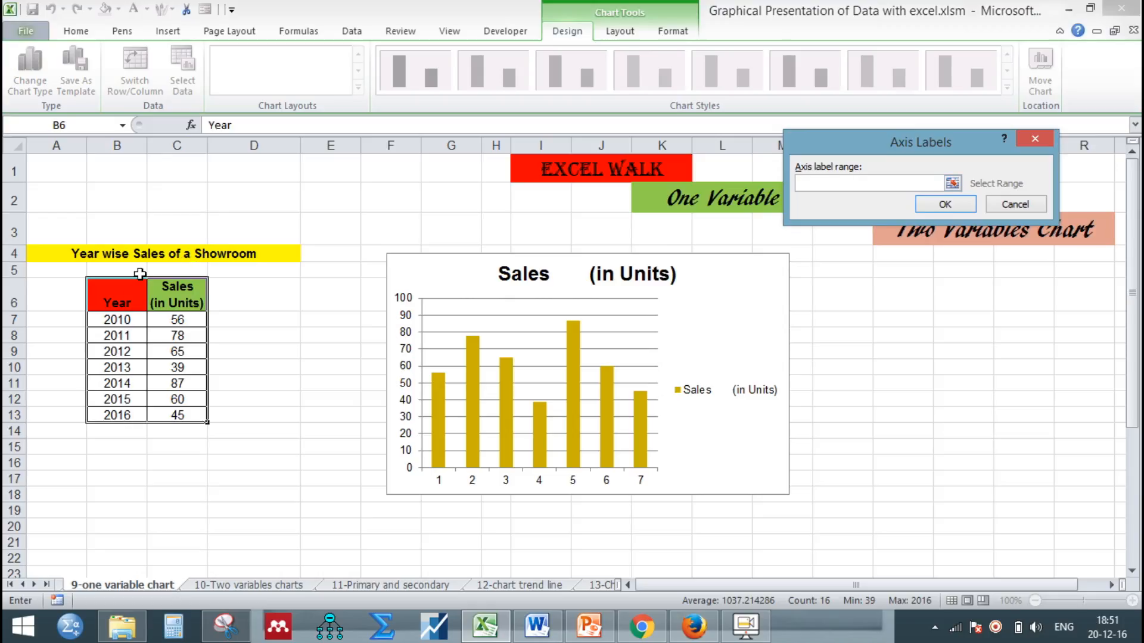
drag(120, 319, 119, 415)
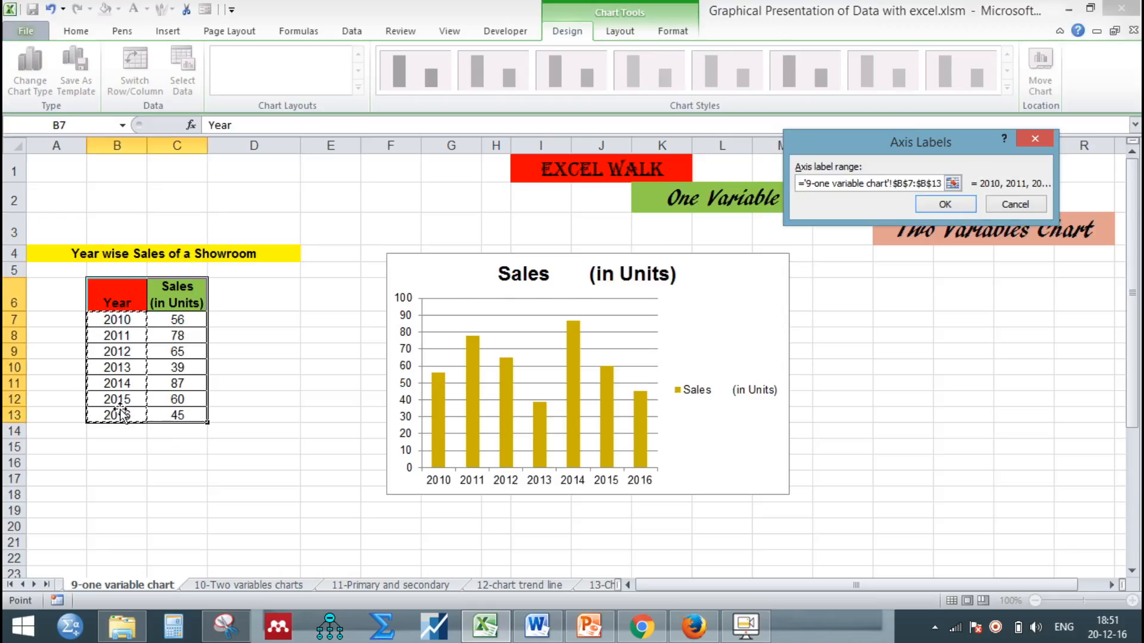
click(932, 206)
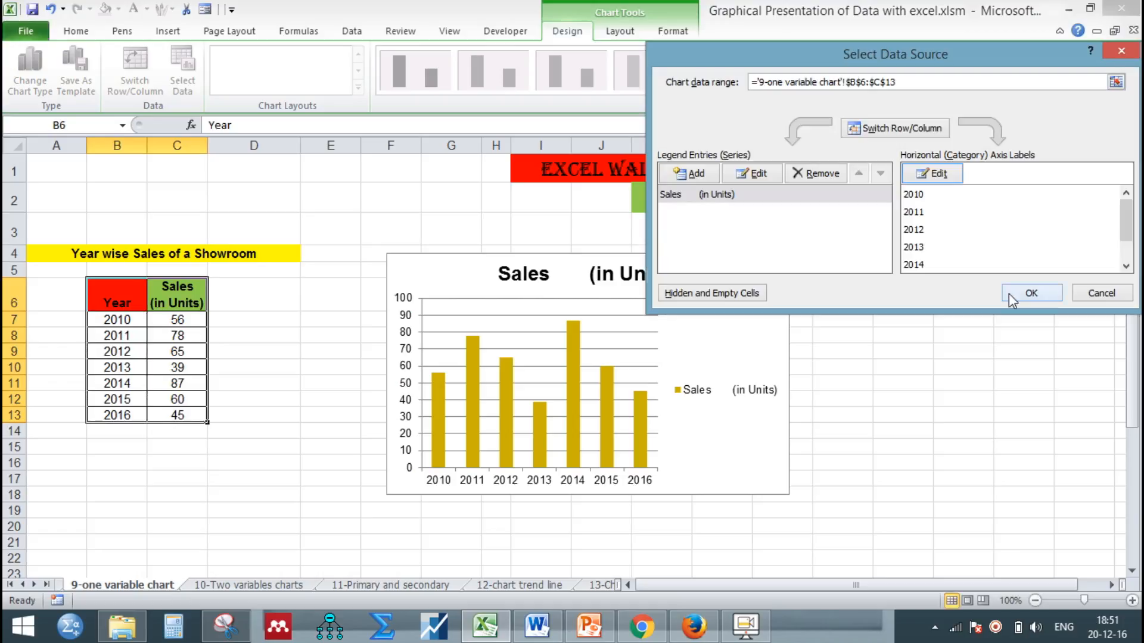
click(1025, 294)
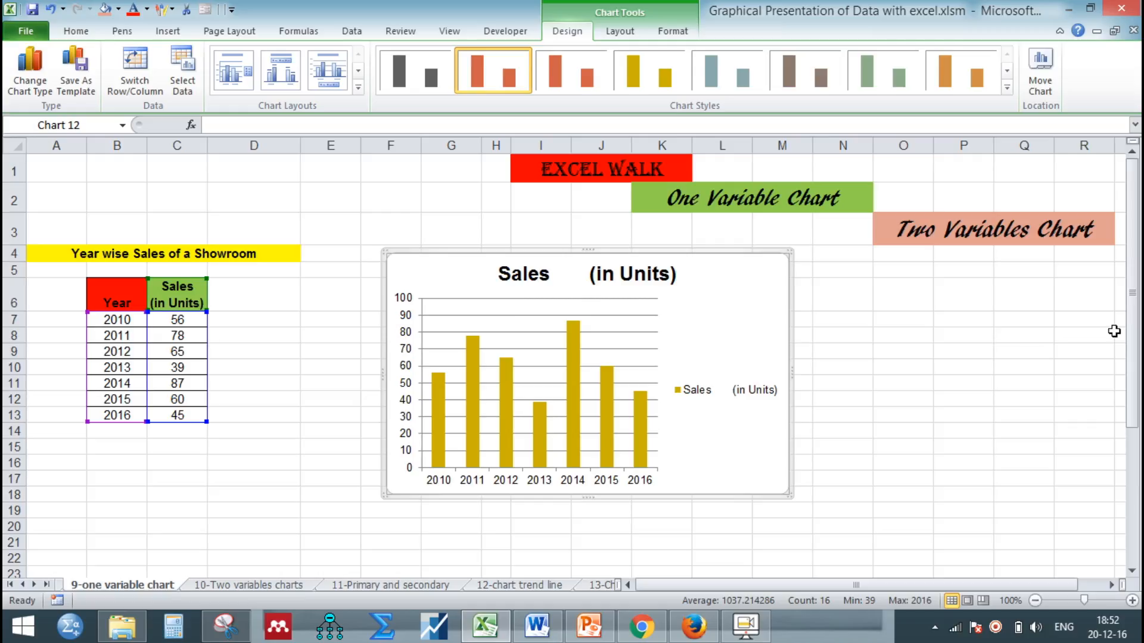
Step: Insert a 2-D line chart from the Year, Income and Expenditure table in B28:D39
drag(1133, 316, 1133, 477)
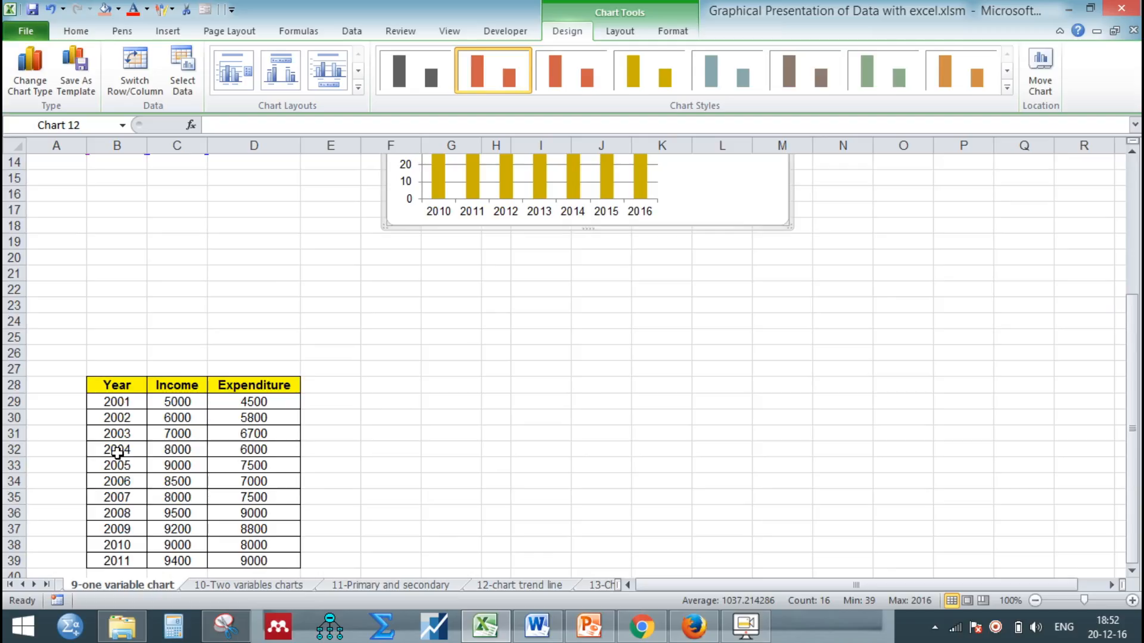
drag(106, 385, 229, 506)
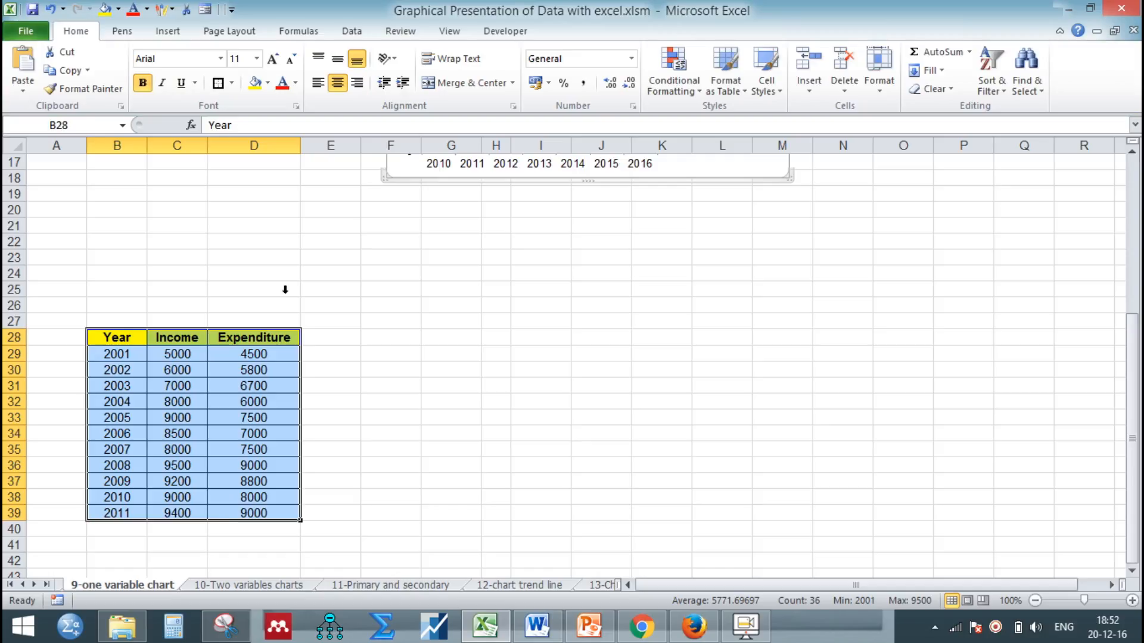
click(169, 32)
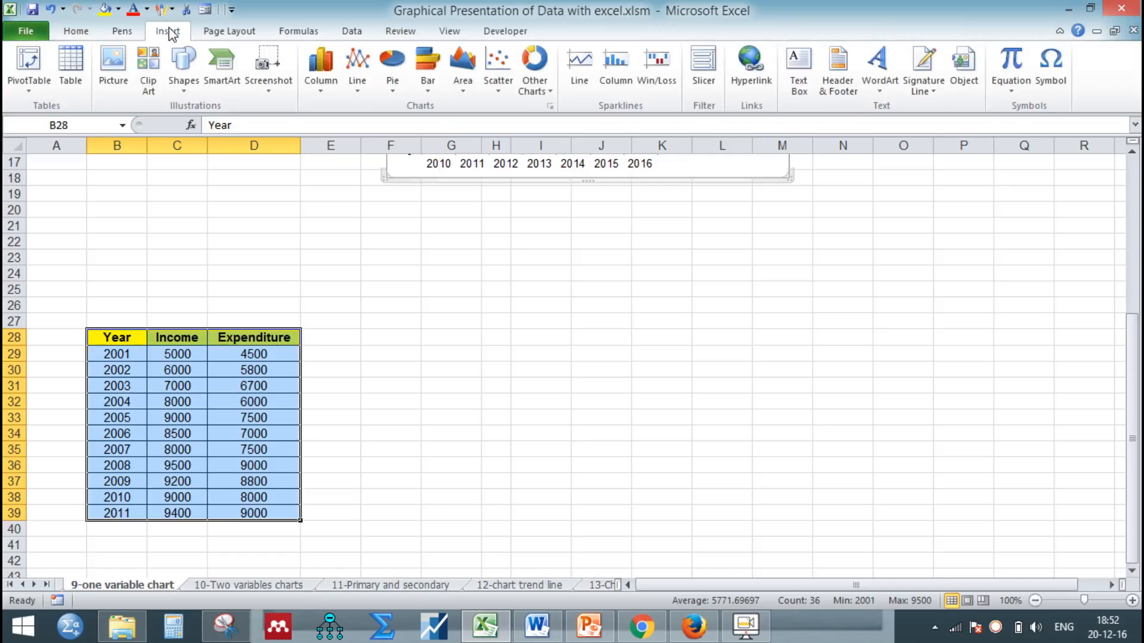
click(357, 83)
click(356, 134)
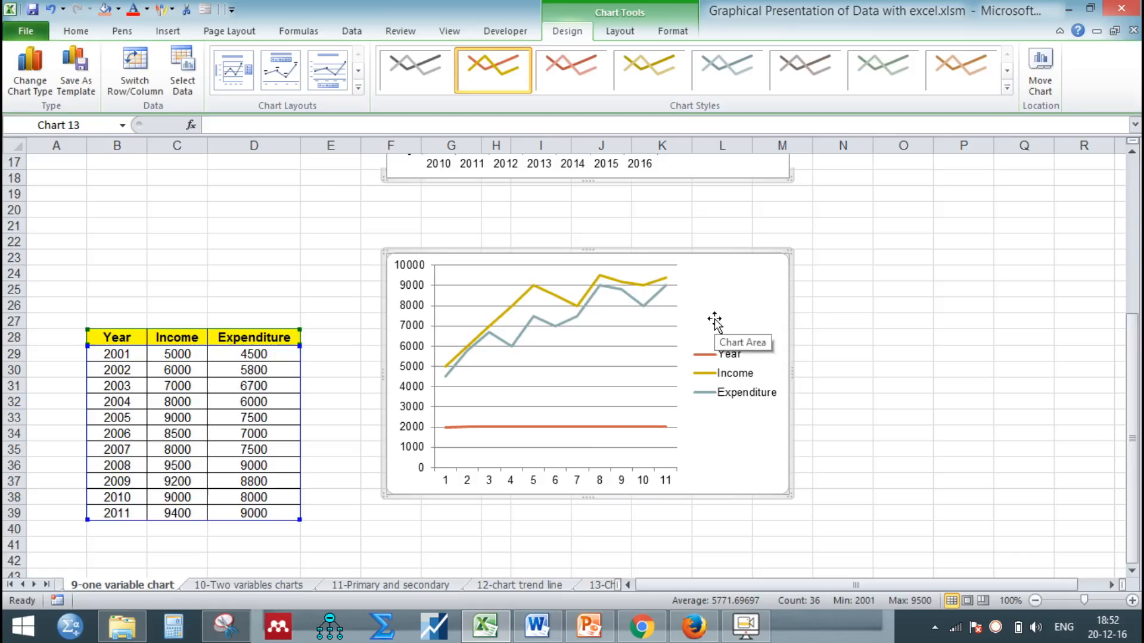
Step: Delete the "Year" data series from the line chart
click(673, 31)
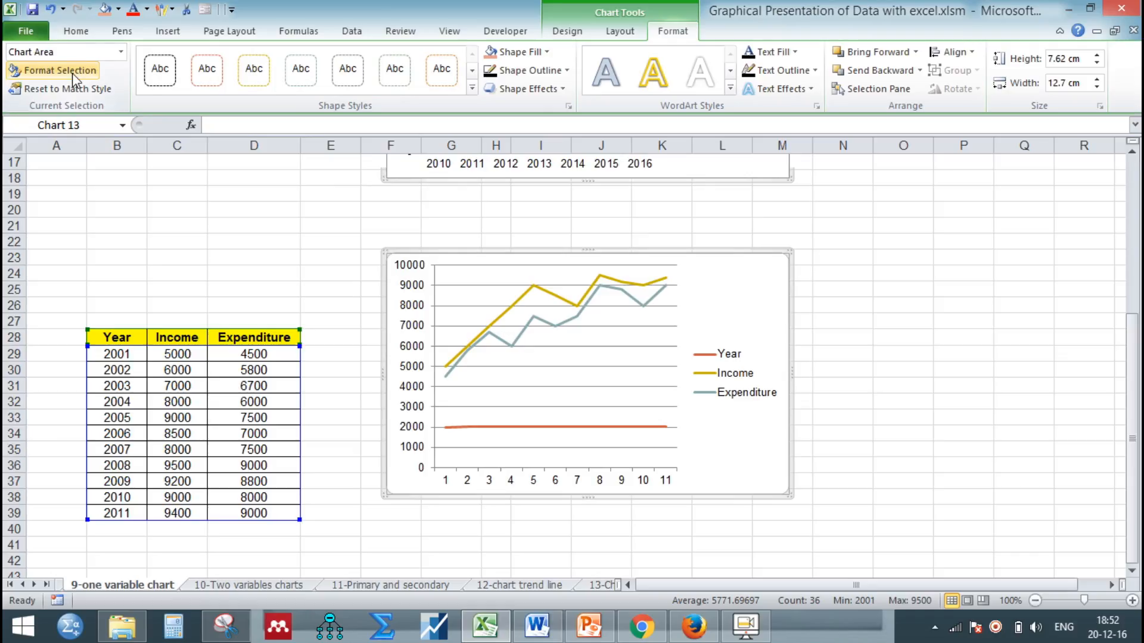
click(120, 53)
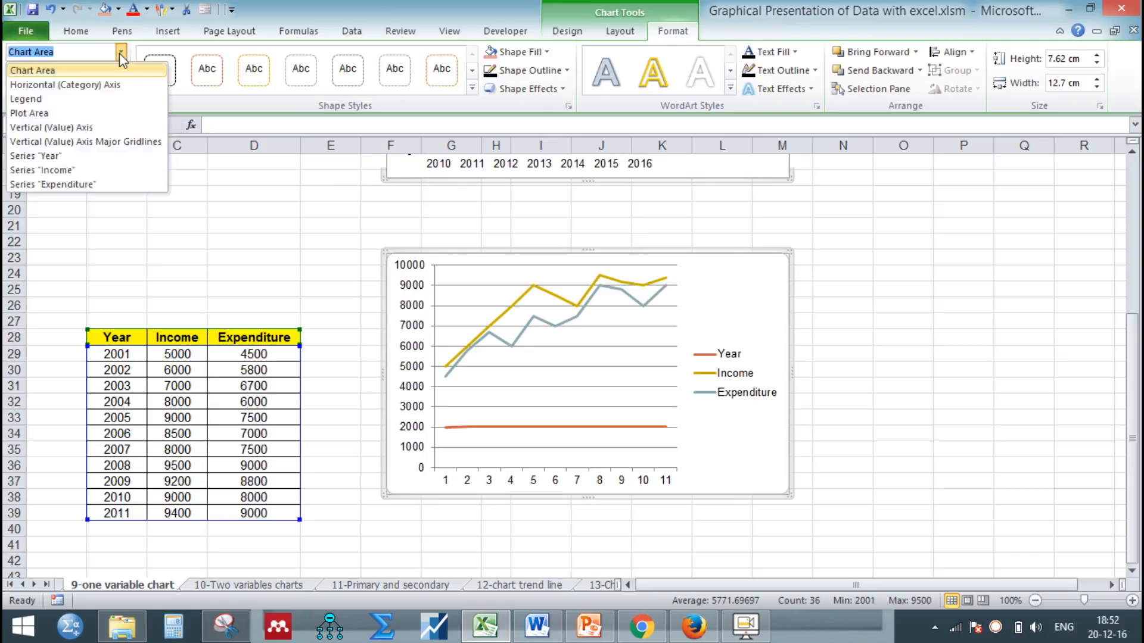
click(109, 152)
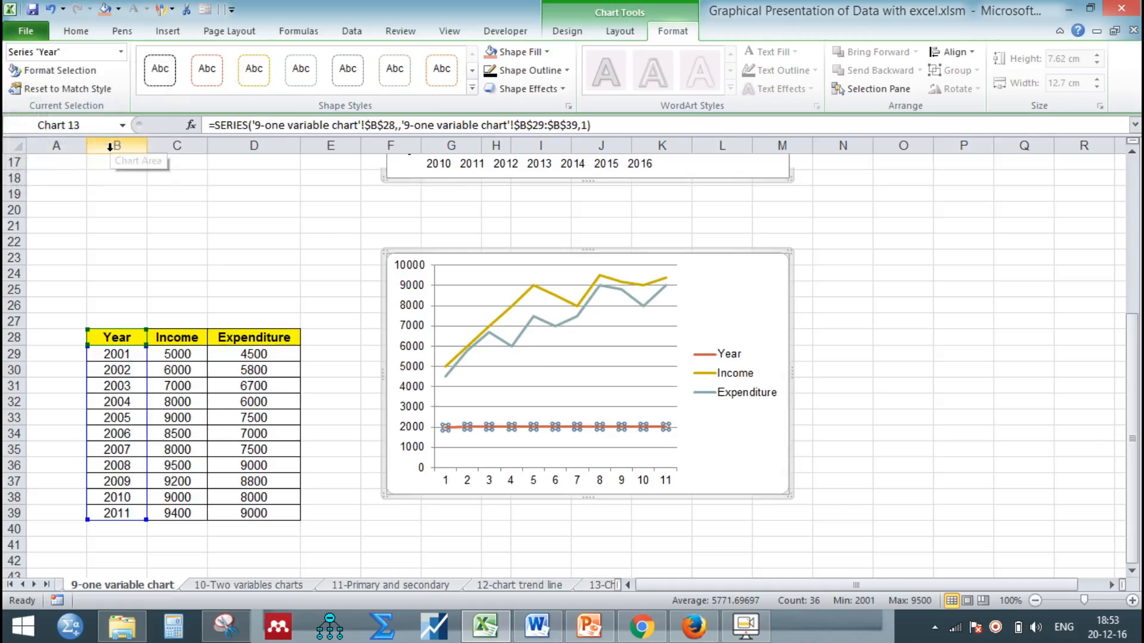
right_click(611, 433)
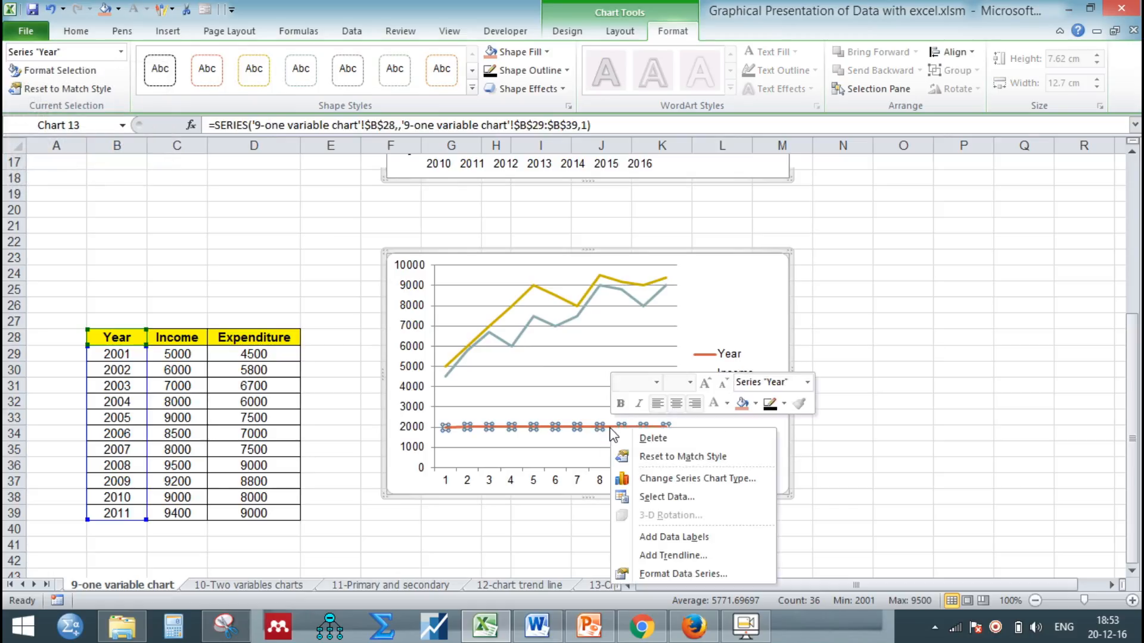
click(646, 441)
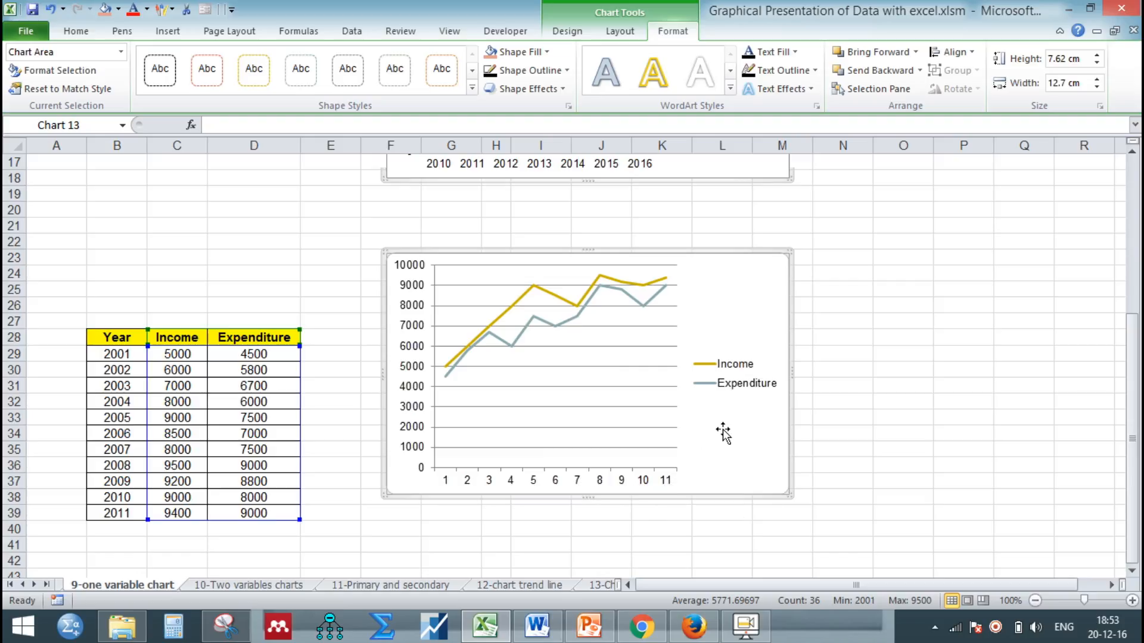
Step: Set the line chart's horizontal axis labels to the years in B29:B39
click(565, 34)
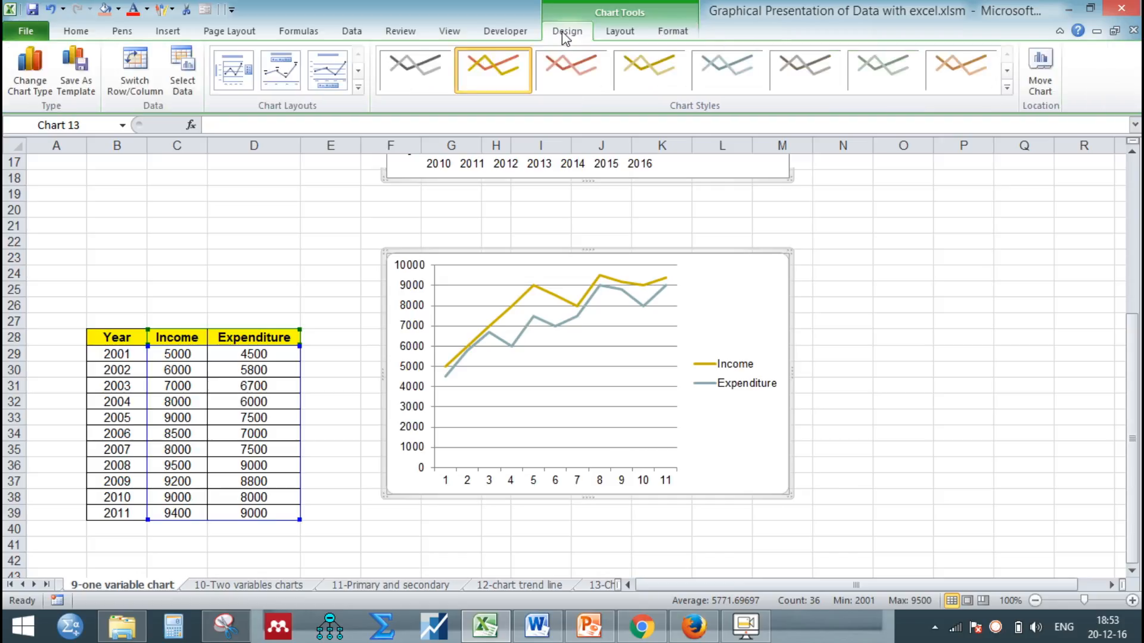
click(178, 72)
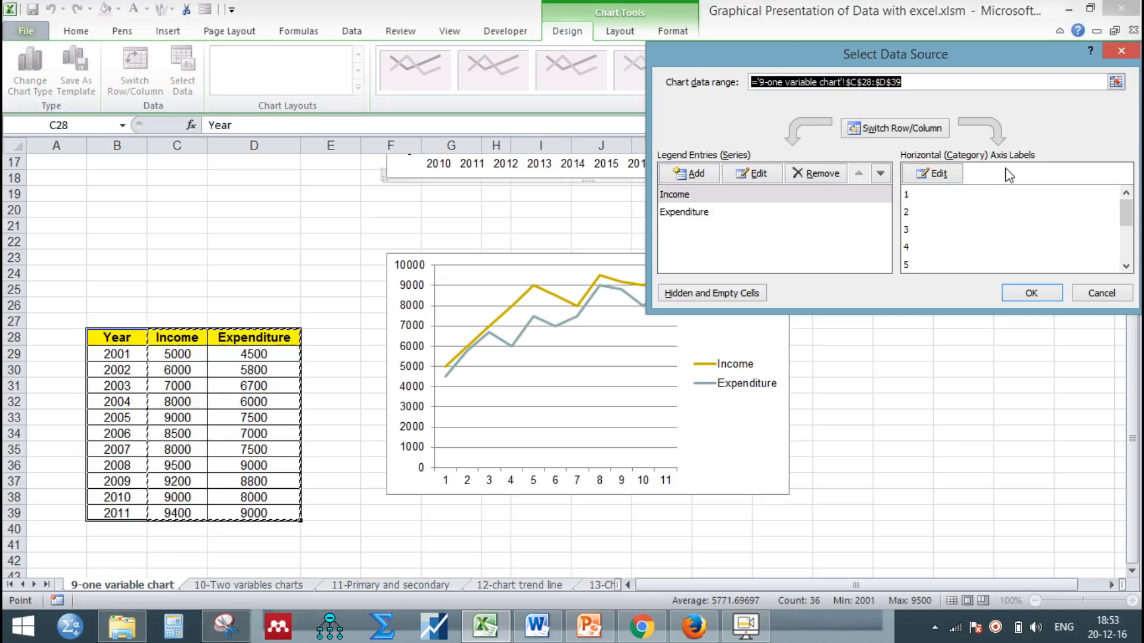
click(943, 174)
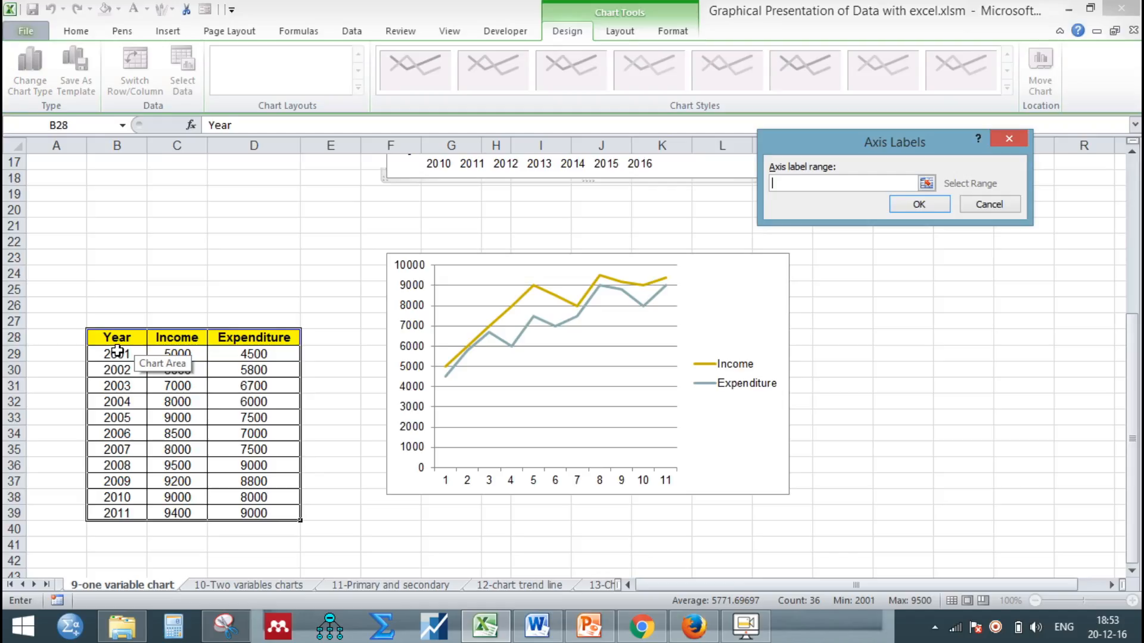
drag(118, 356, 118, 504)
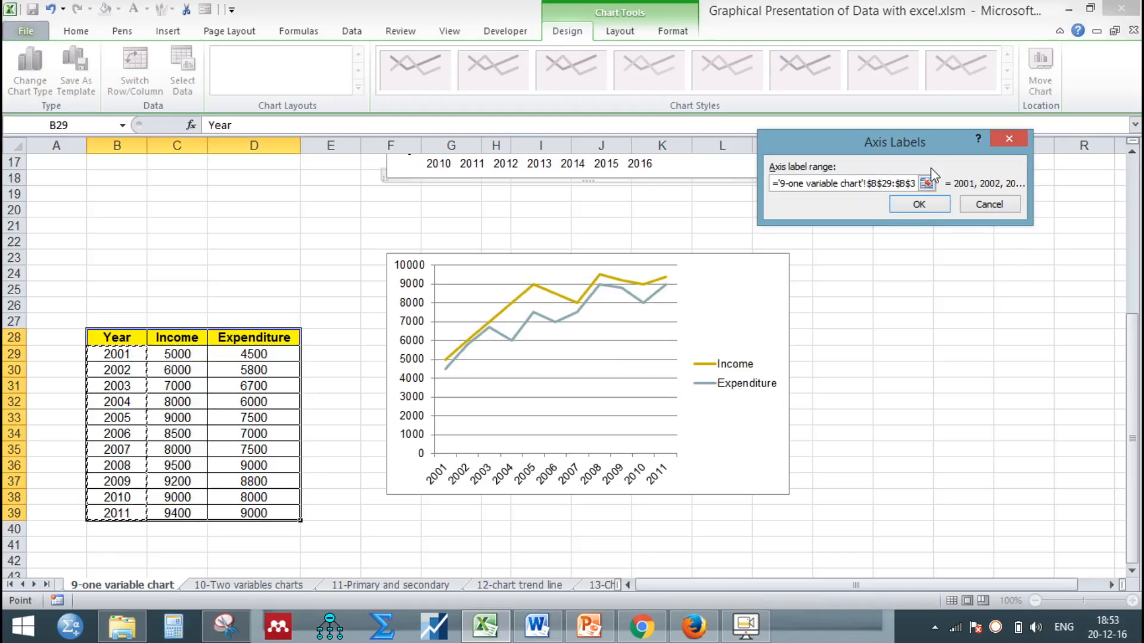
click(917, 204)
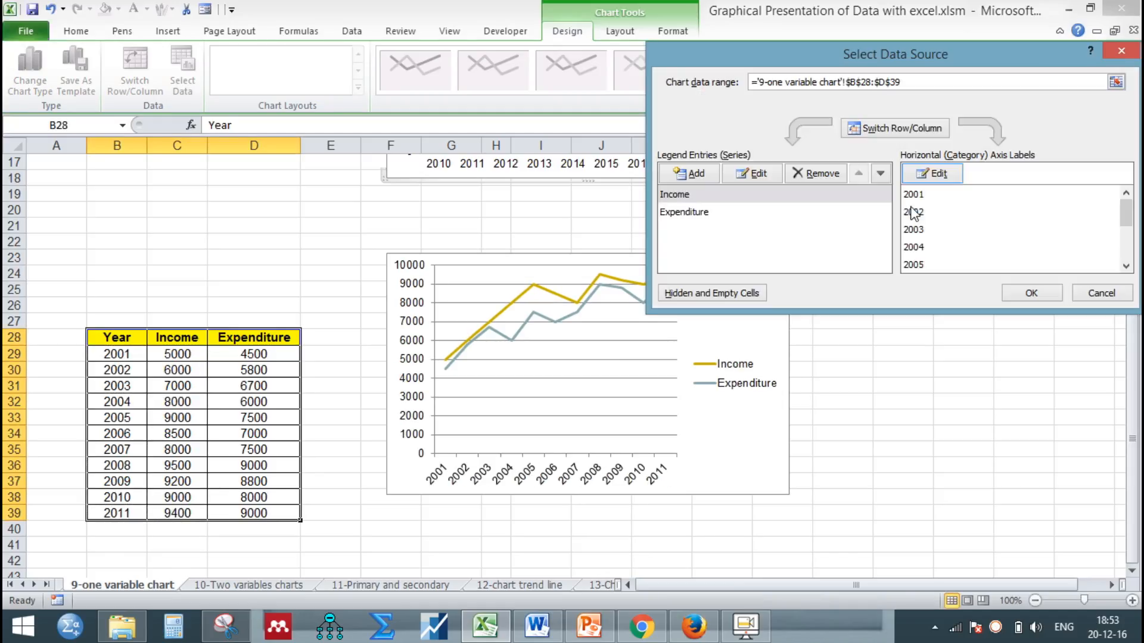
click(1022, 294)
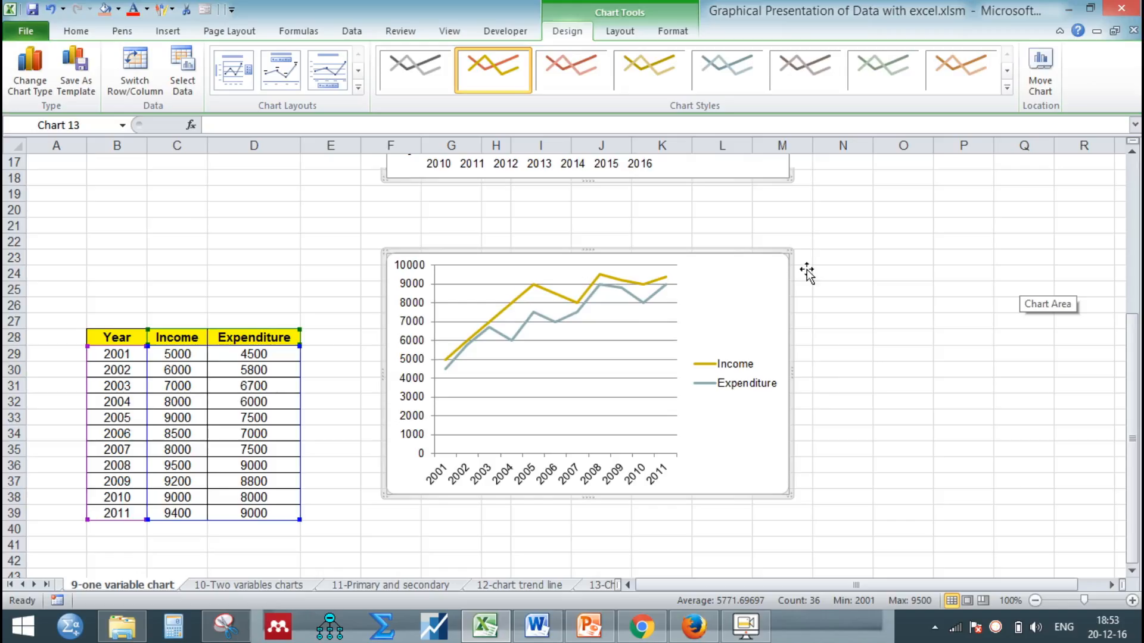
Step: Cut the Income and Expenditure line chart from the worksheet
right_click(746, 251)
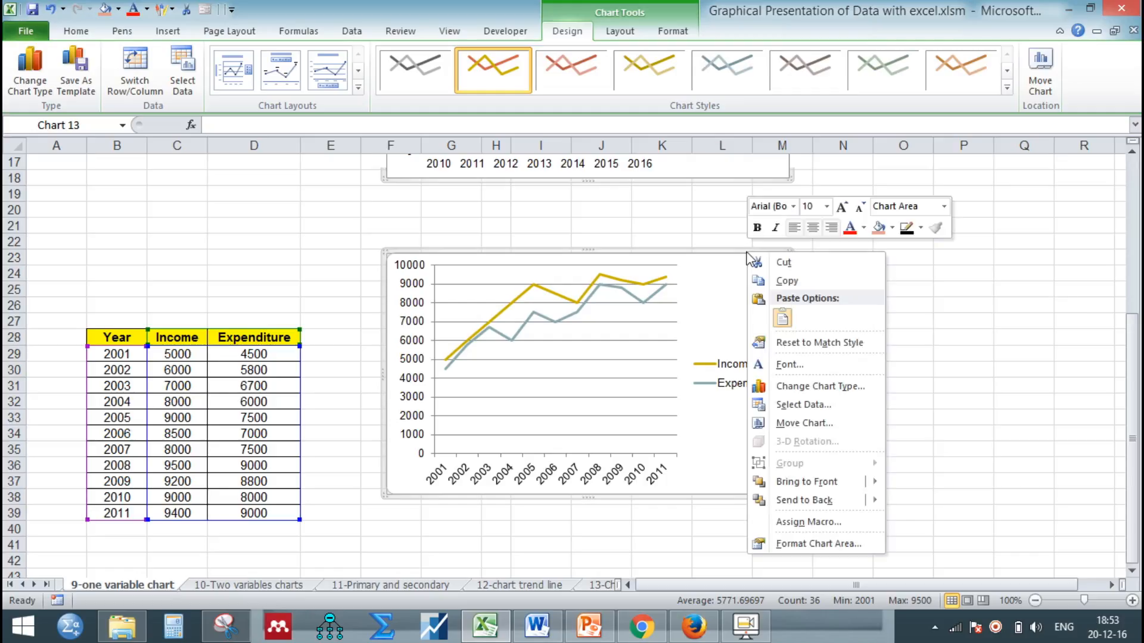
click(778, 260)
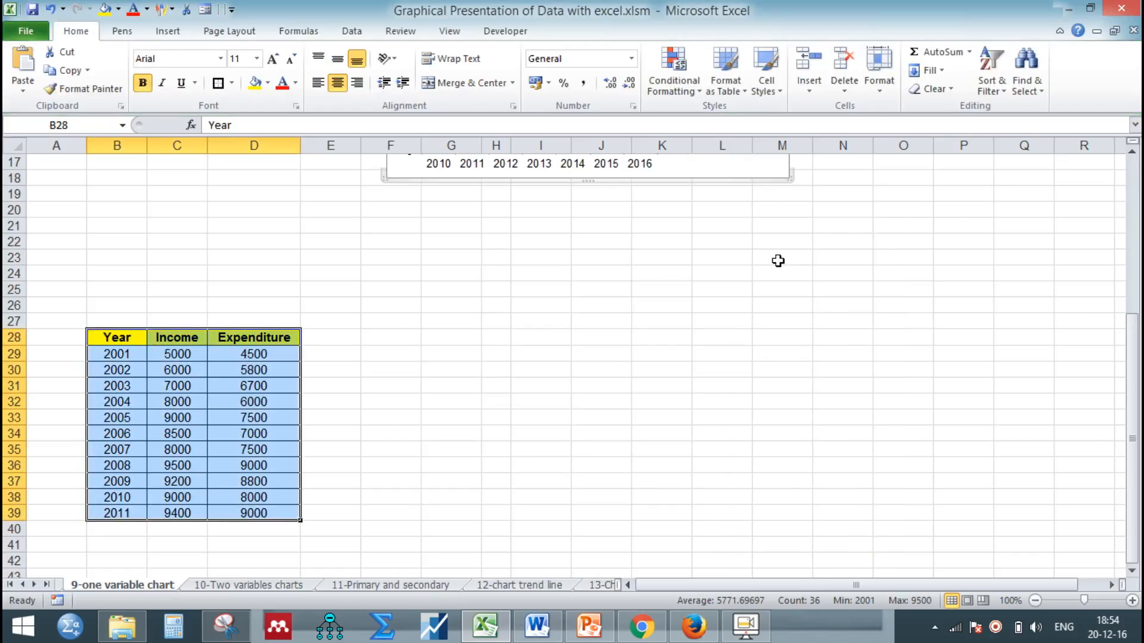
Step: Insert a blank 2-D line chart and place it beside the Income and Expenditure table, with its upper edge at row 25
click(825, 268)
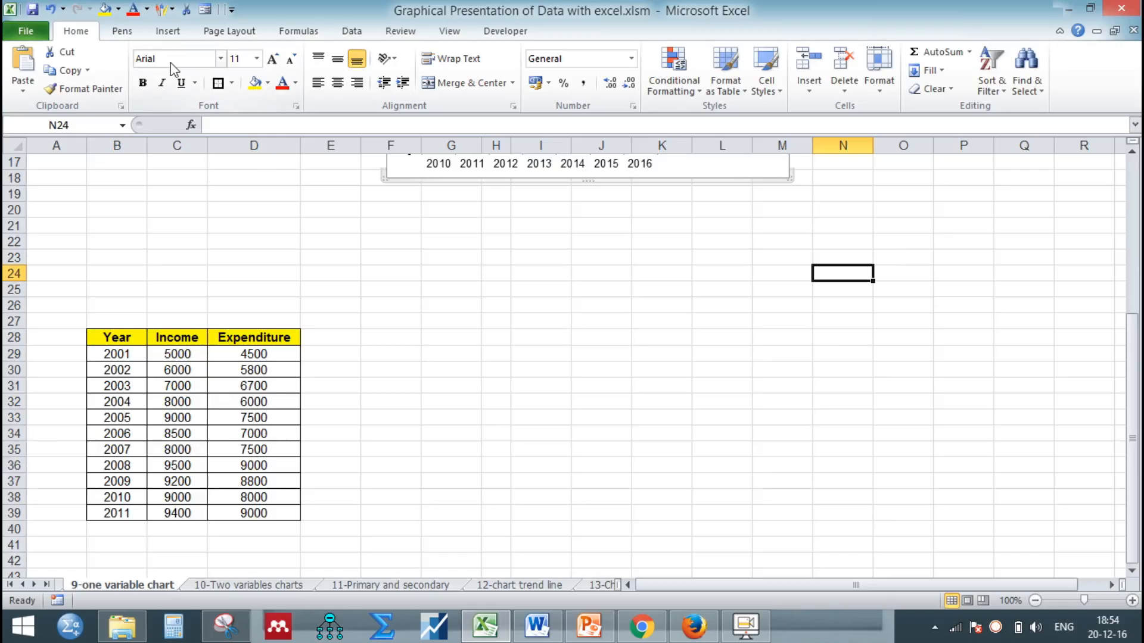
click(168, 33)
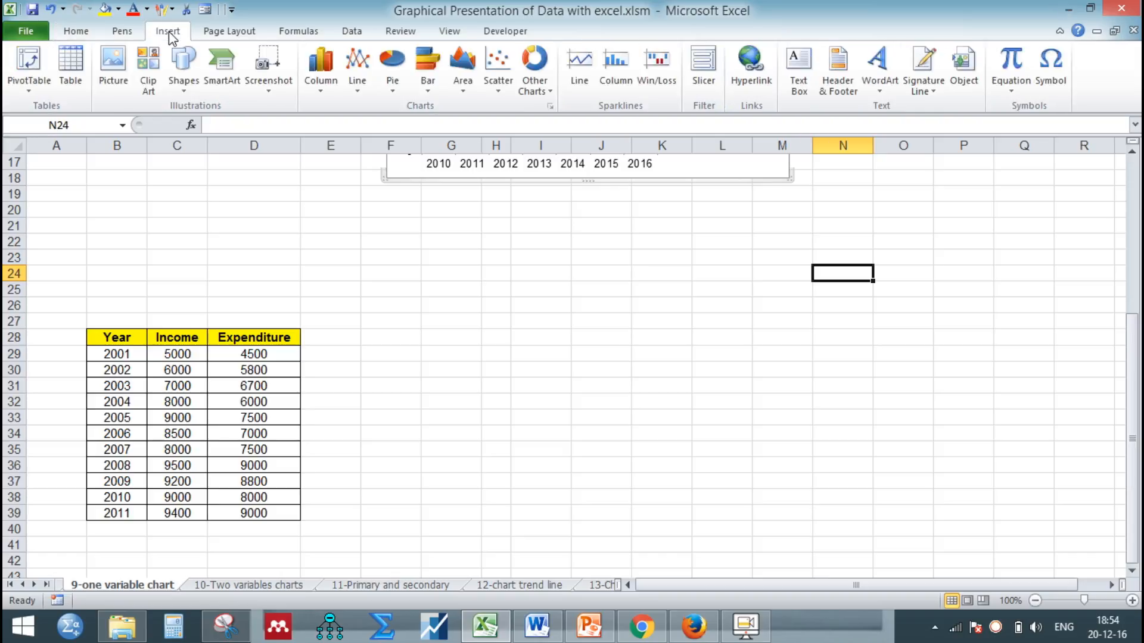
click(358, 89)
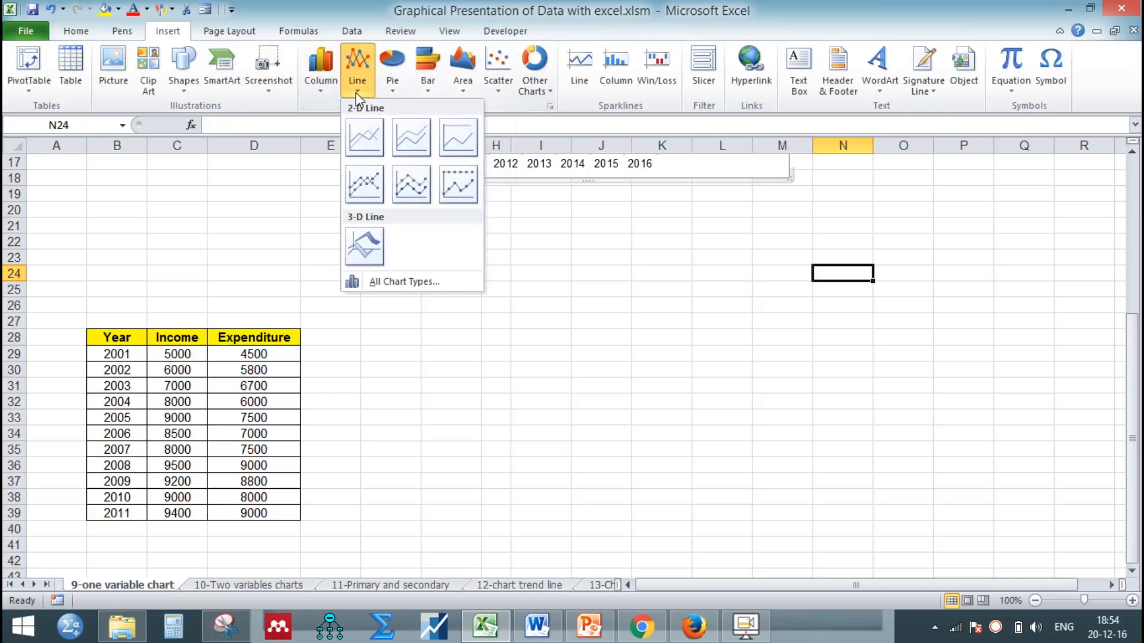
click(364, 141)
drag(422, 251, 428, 288)
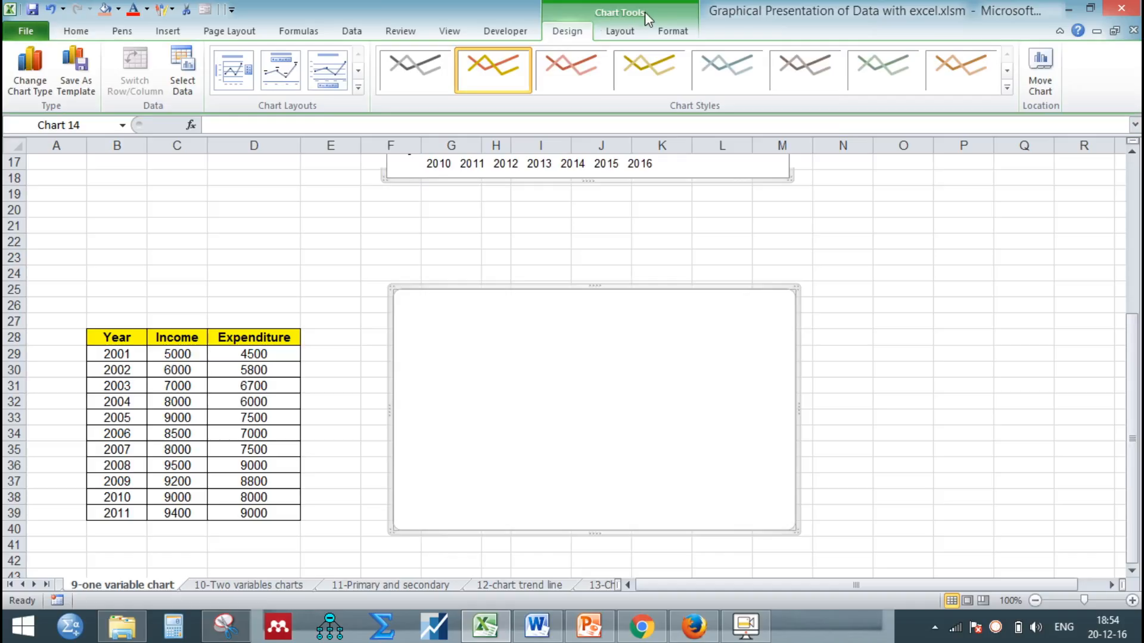
Step: Add a data series to the blank chart with its name from C28 (Income) and its values from C29:C39
click(182, 71)
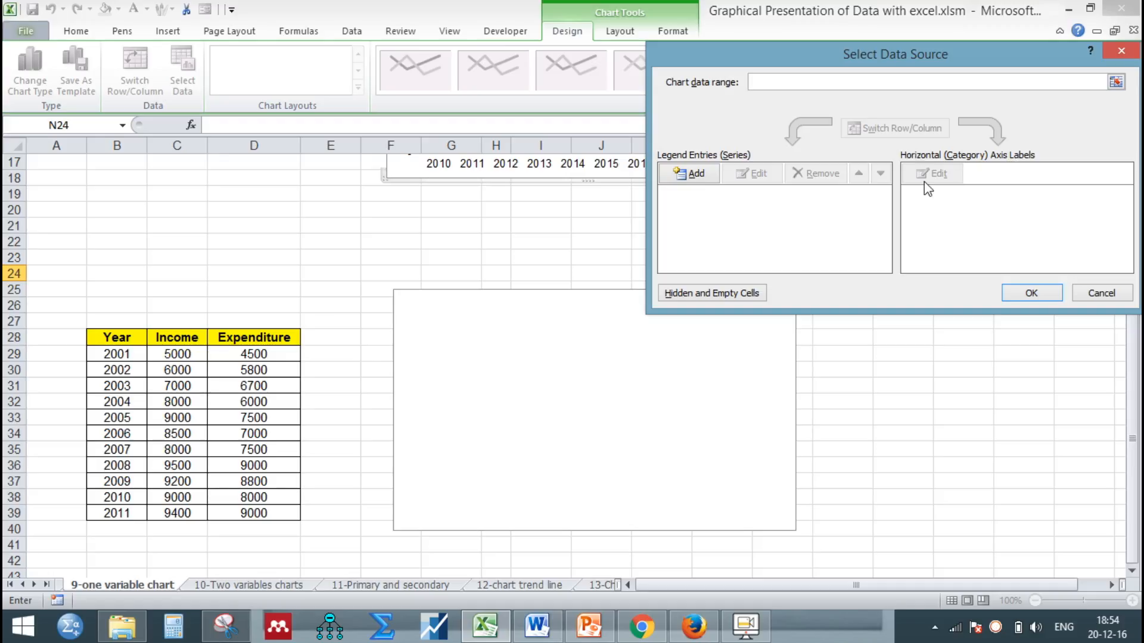
click(703, 177)
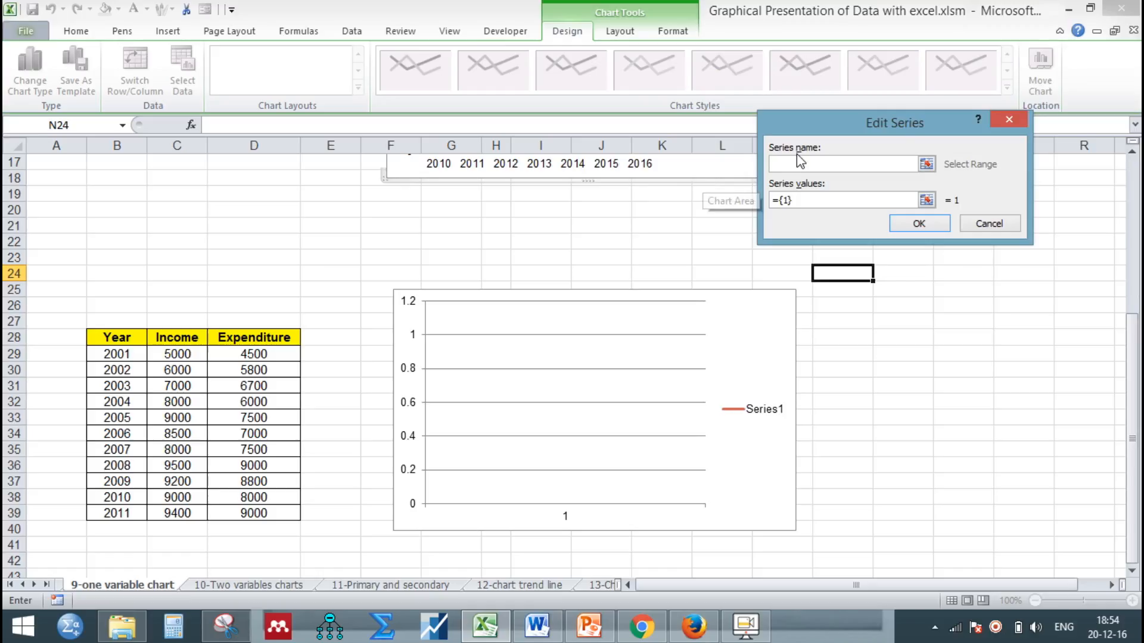
click(182, 335)
click(796, 201)
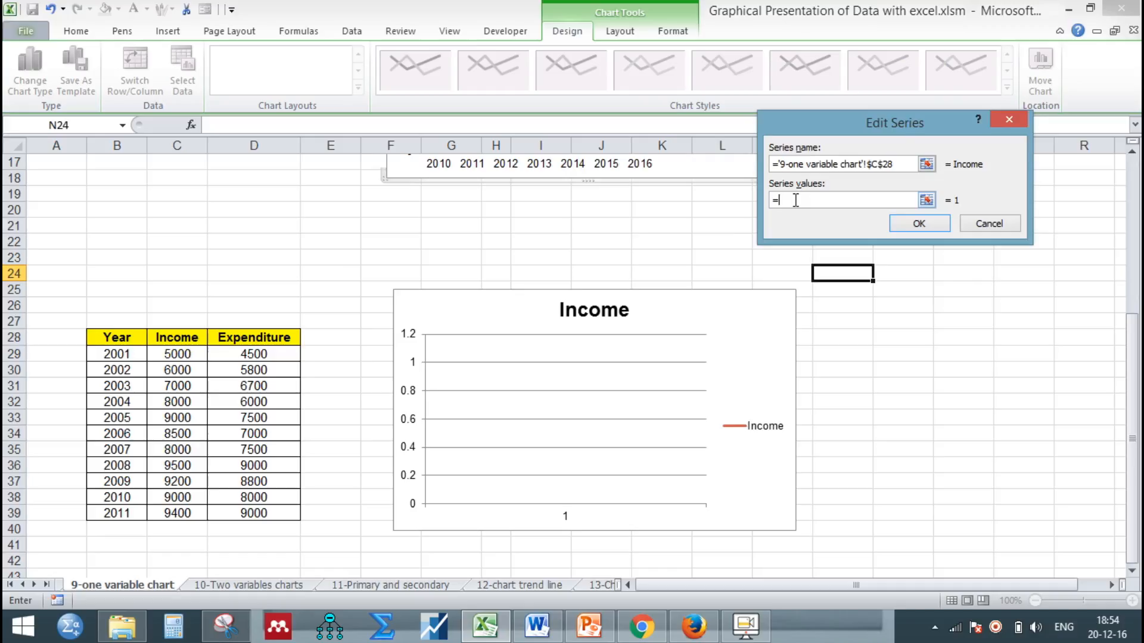
click(186, 354)
drag(186, 355, 184, 512)
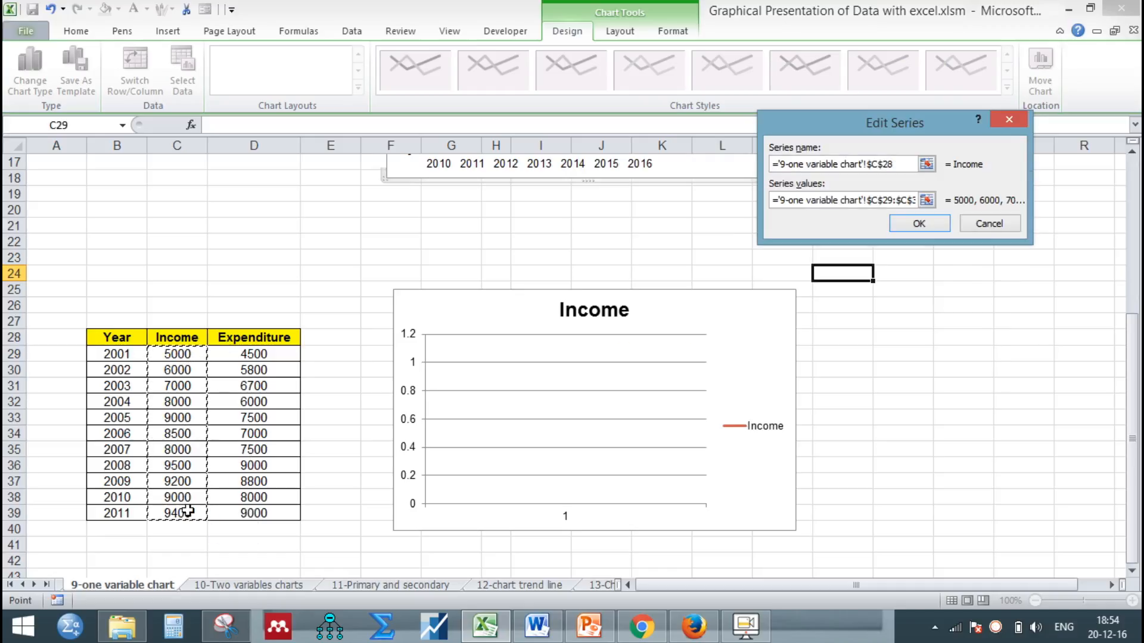
click(915, 225)
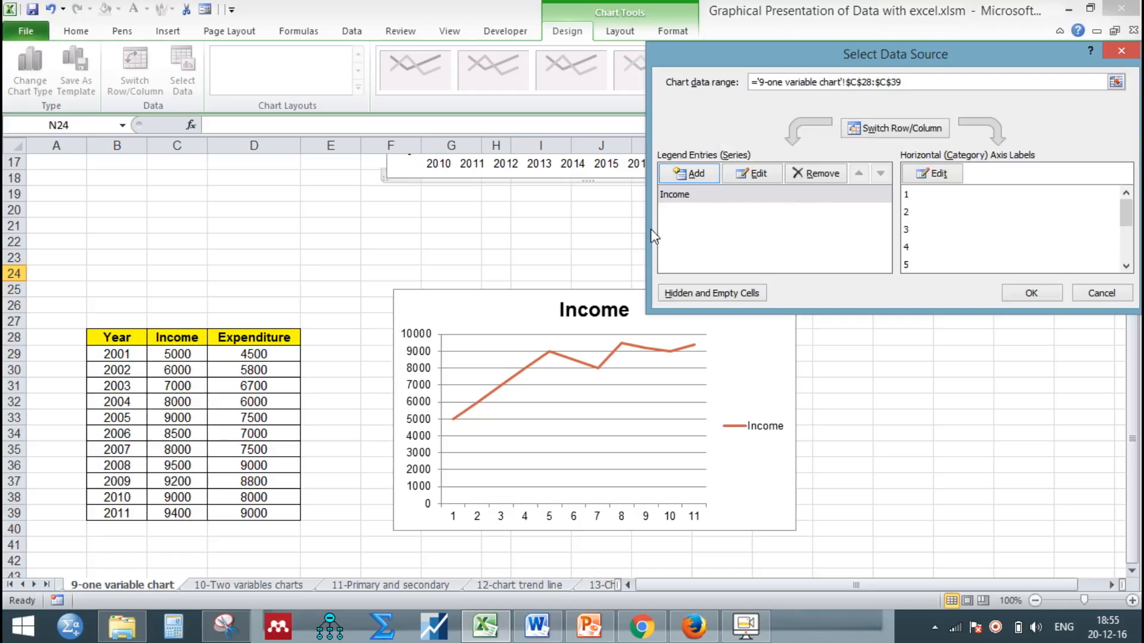
Step: Add a second data series named from D28 (Expenditure) with its values from D29:D39
click(693, 175)
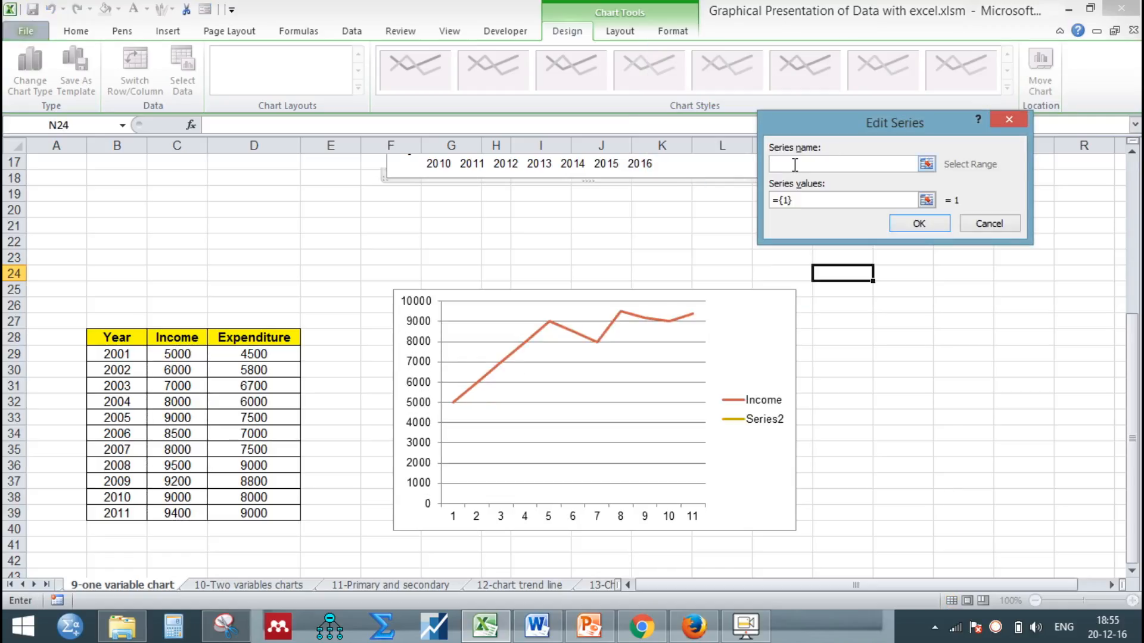
click(254, 338)
click(789, 202)
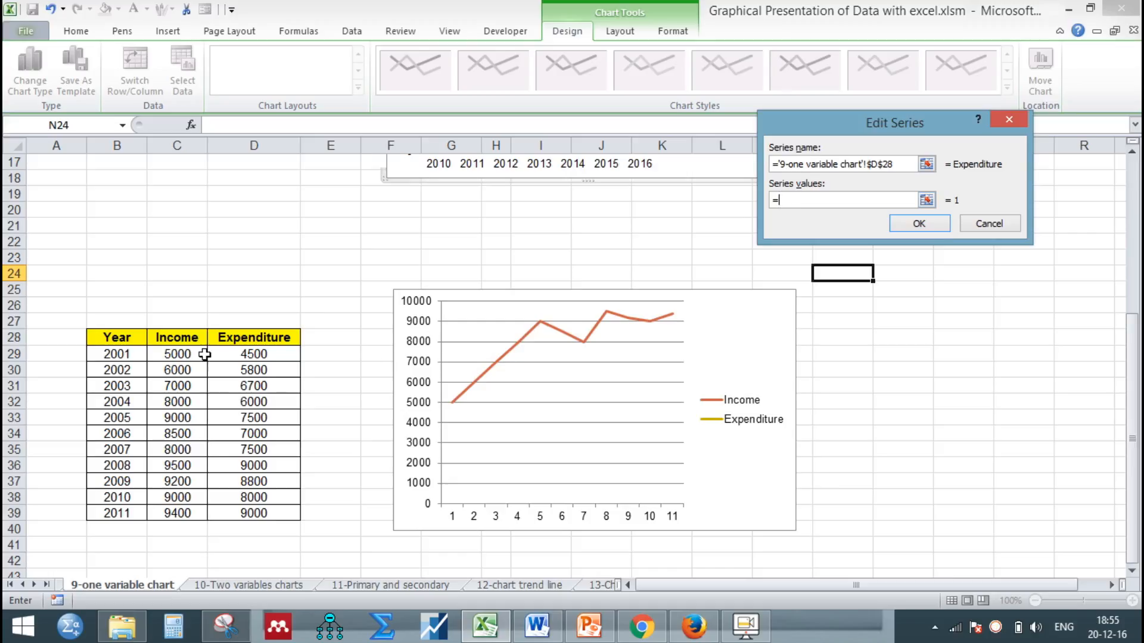
click(231, 353)
drag(231, 354, 239, 511)
click(920, 225)
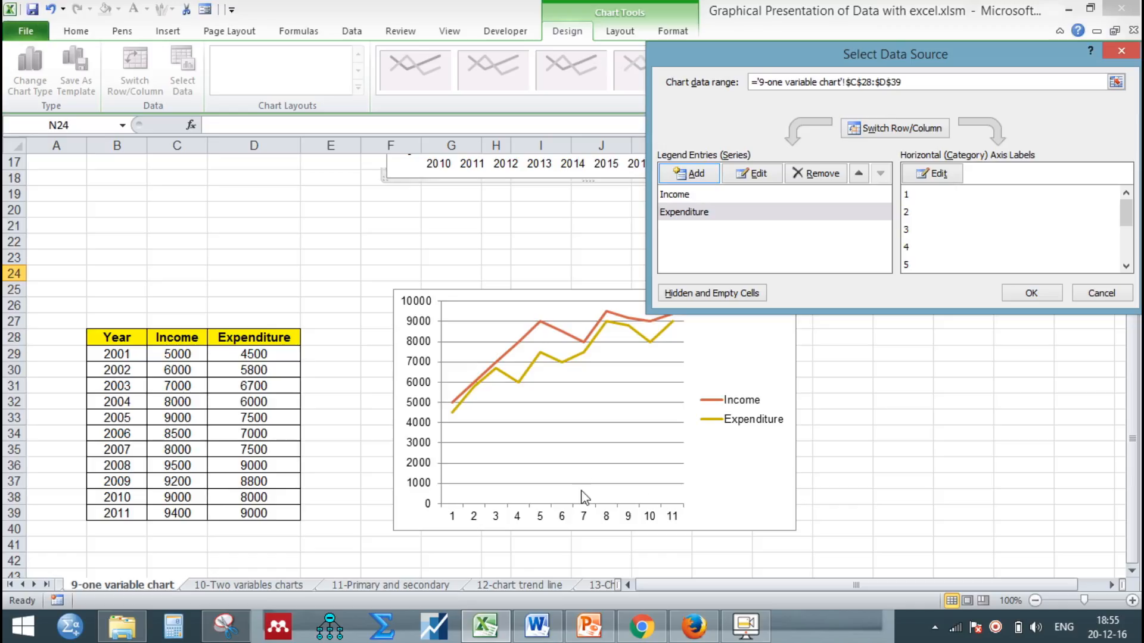
Step: Set the horizontal axis labels to the years in B29:B39 and apply the chart's data source
click(945, 175)
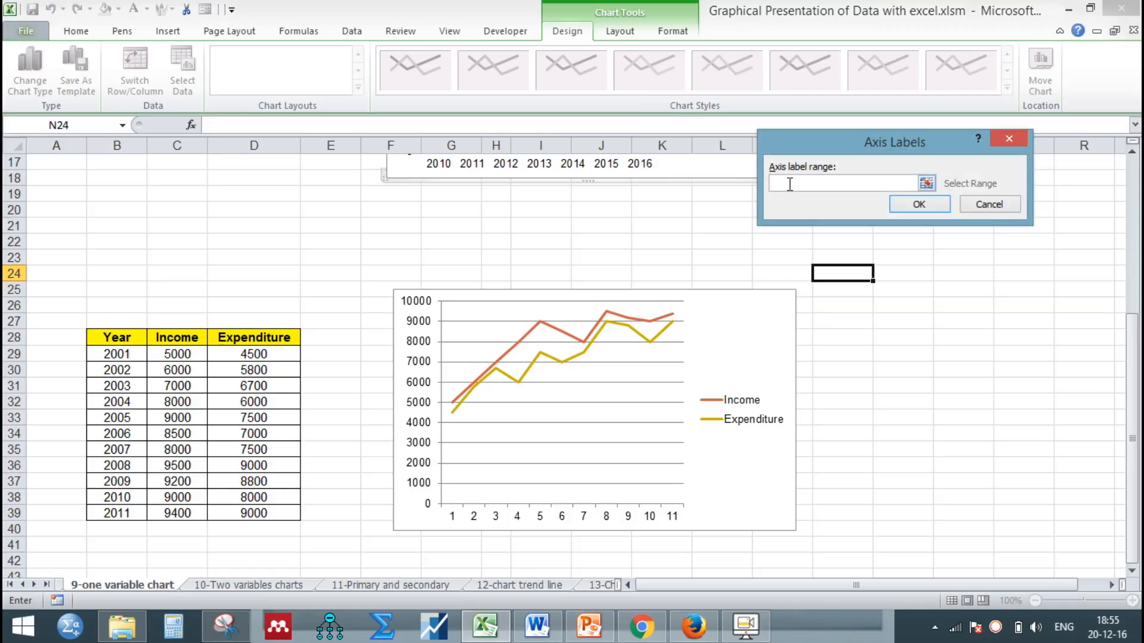
click(117, 353)
drag(117, 353, 117, 511)
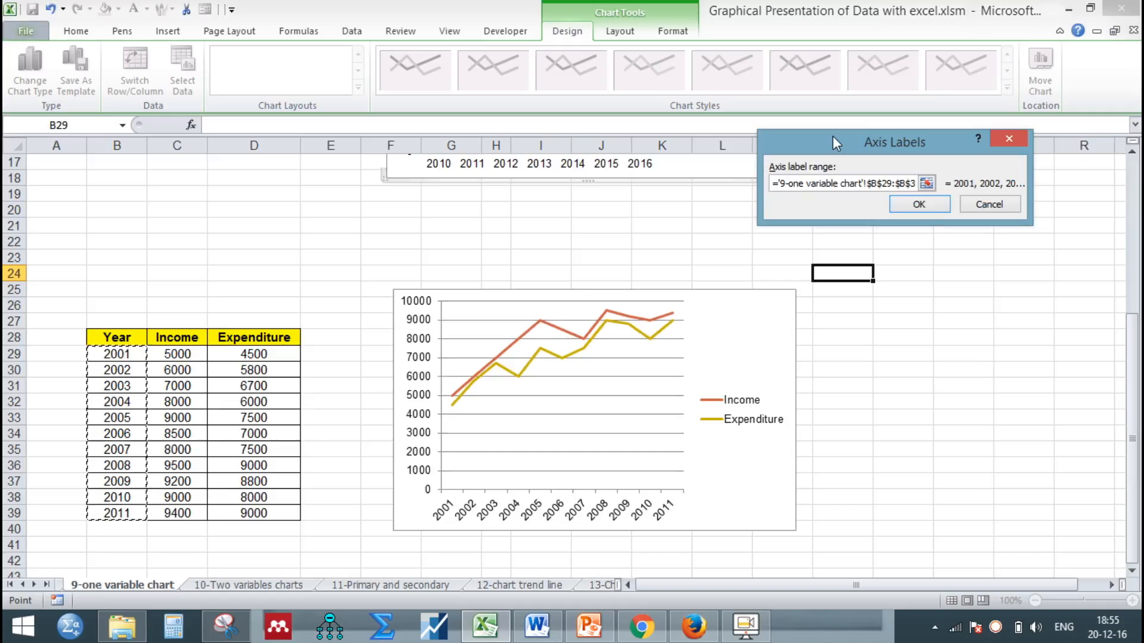
click(918, 204)
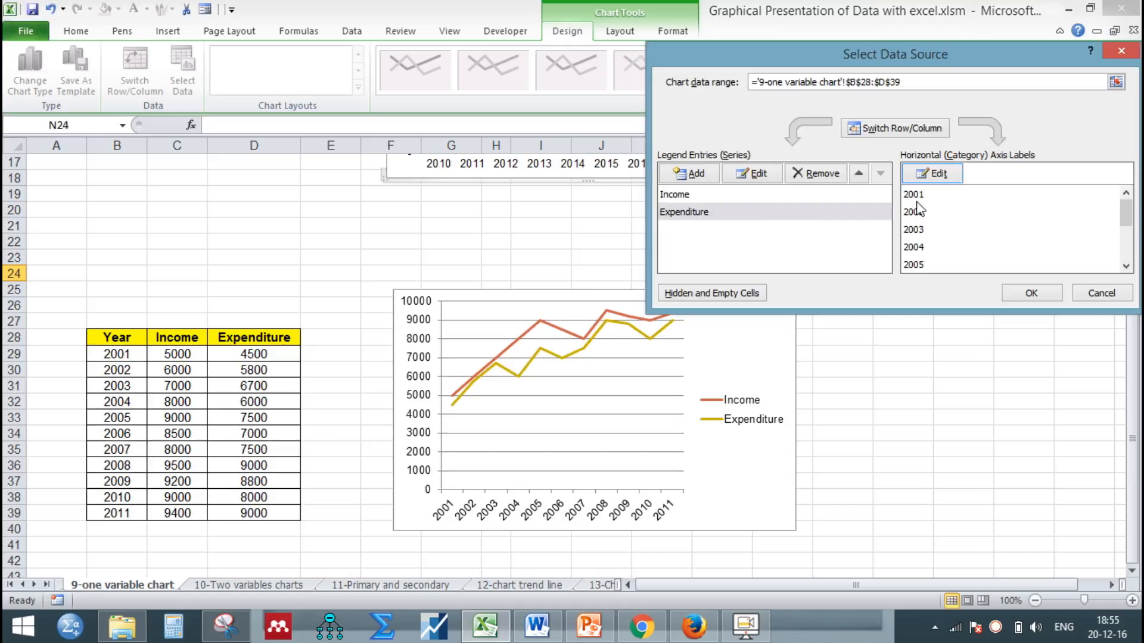
click(1030, 293)
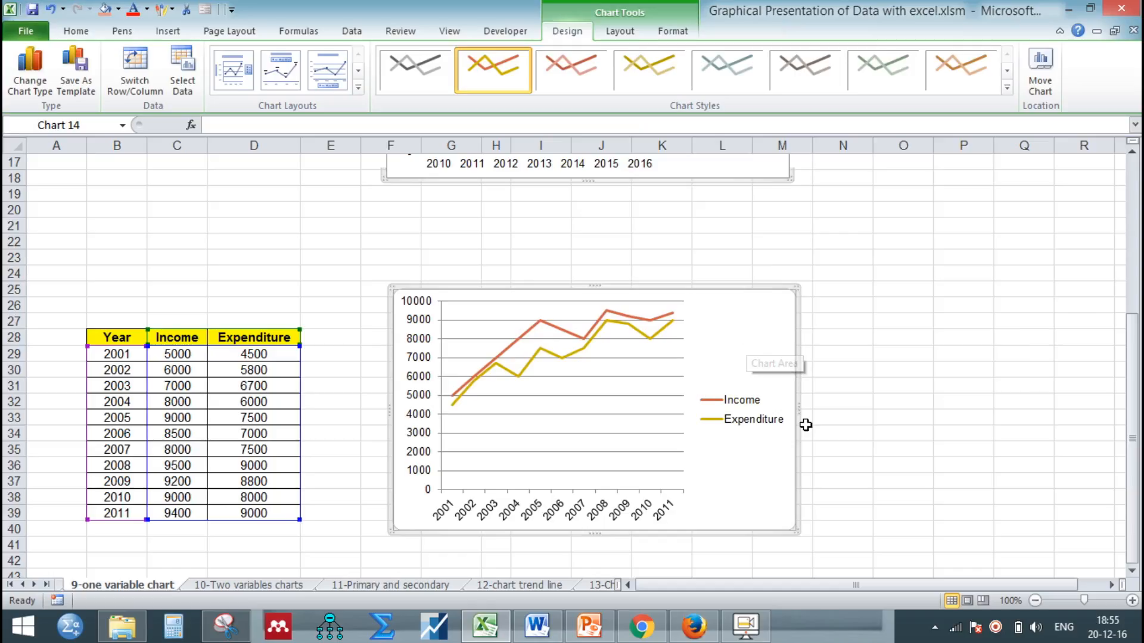
Step: Widen the Income and Expenditure line chart to extend into column P, and deselect it
drag(798, 412, 948, 409)
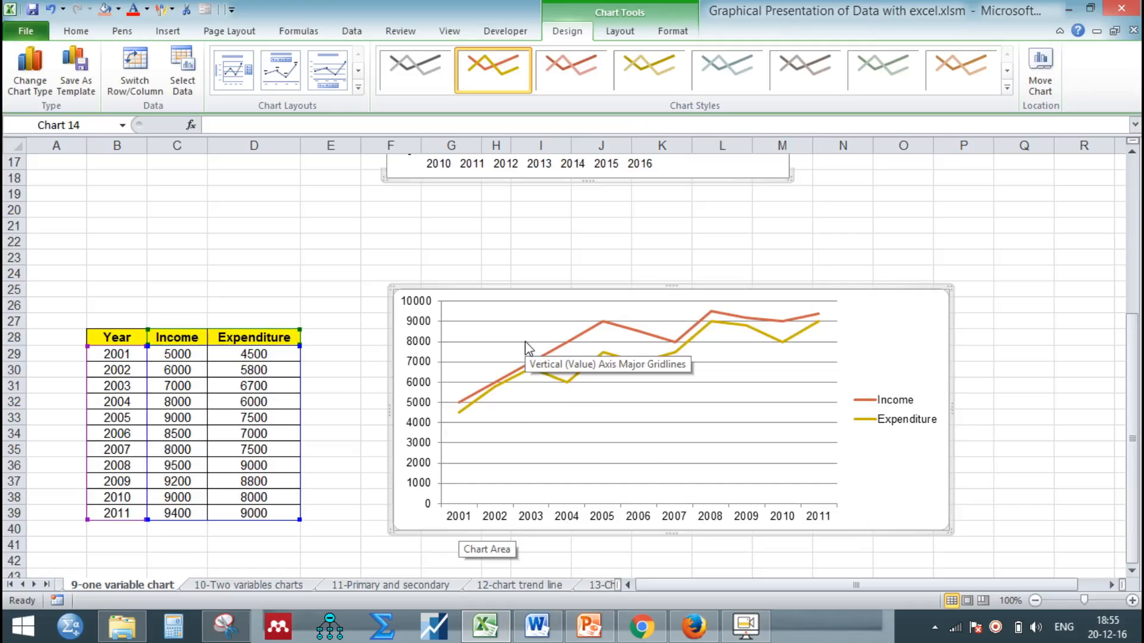
click(1058, 240)
drag(1131, 360, 1130, 204)
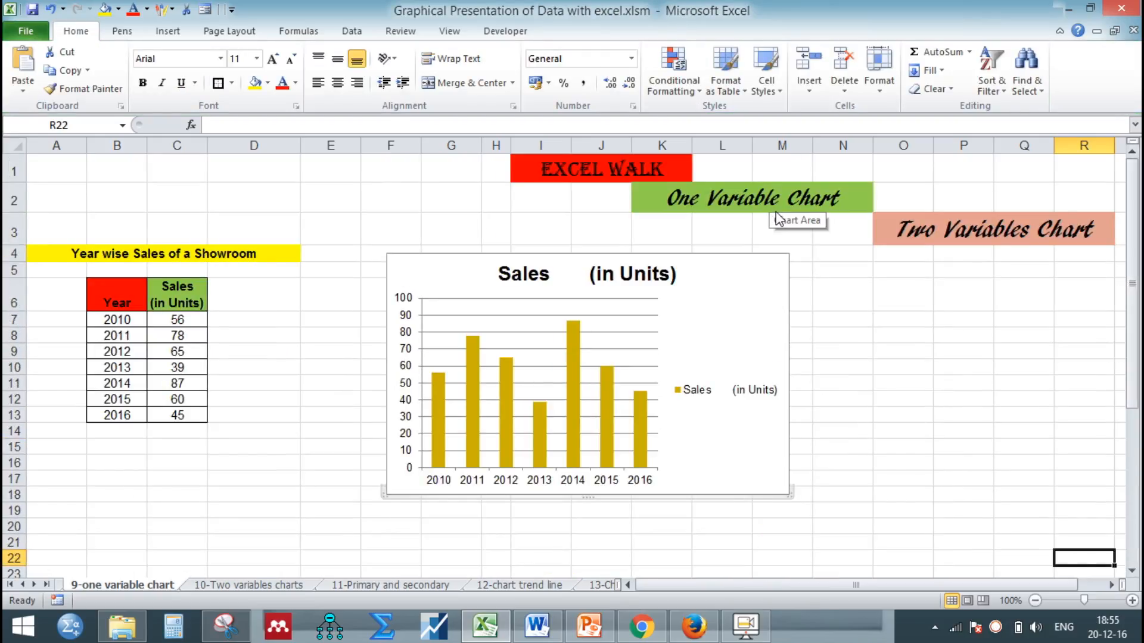